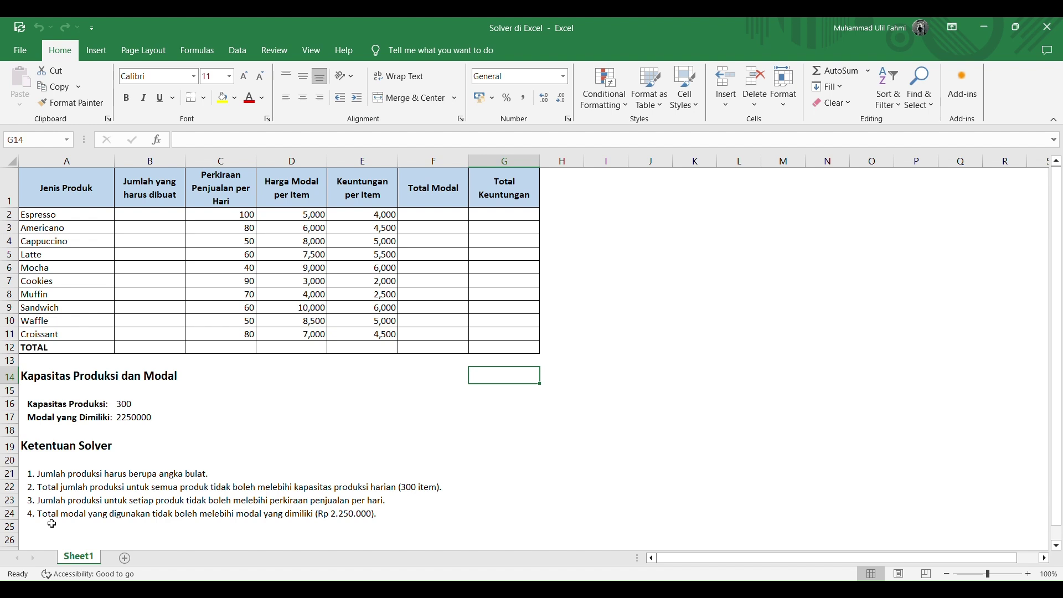
Step: Open the Excel add-ins manager from the program options and apply it with Solver Add-in enabled
{"action": "left_click", "coordinate": [236, 49]}
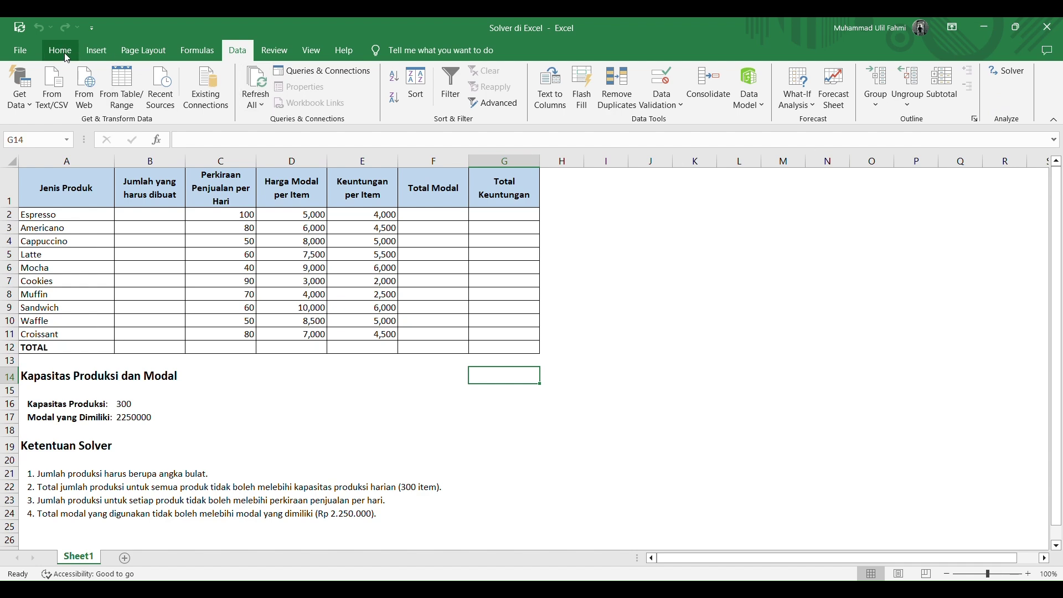
{"action": "left_click", "coordinate": [20, 50]}
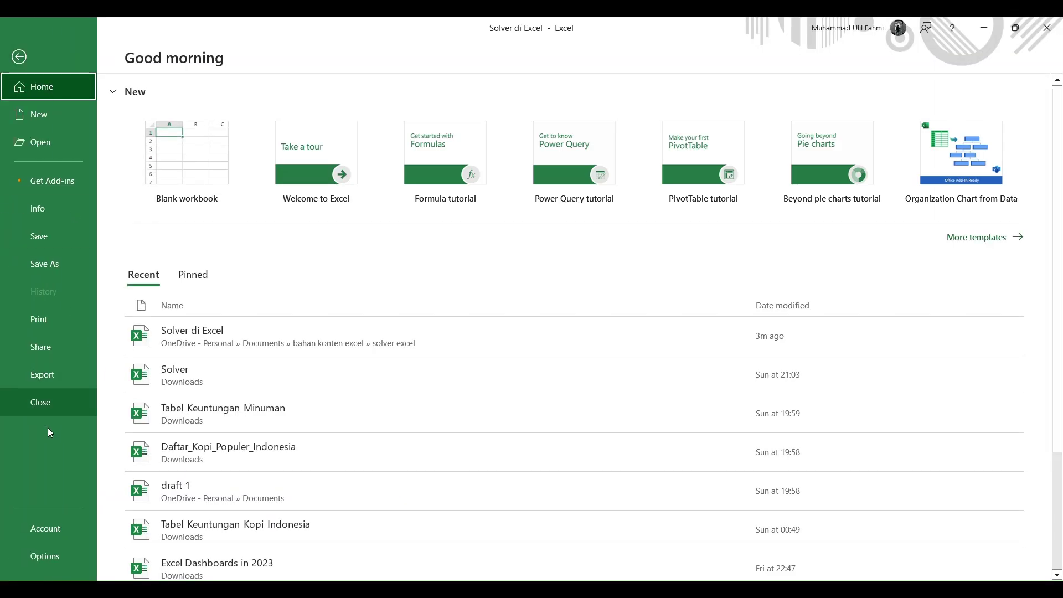
{"action": "left_click", "coordinate": [39, 564]}
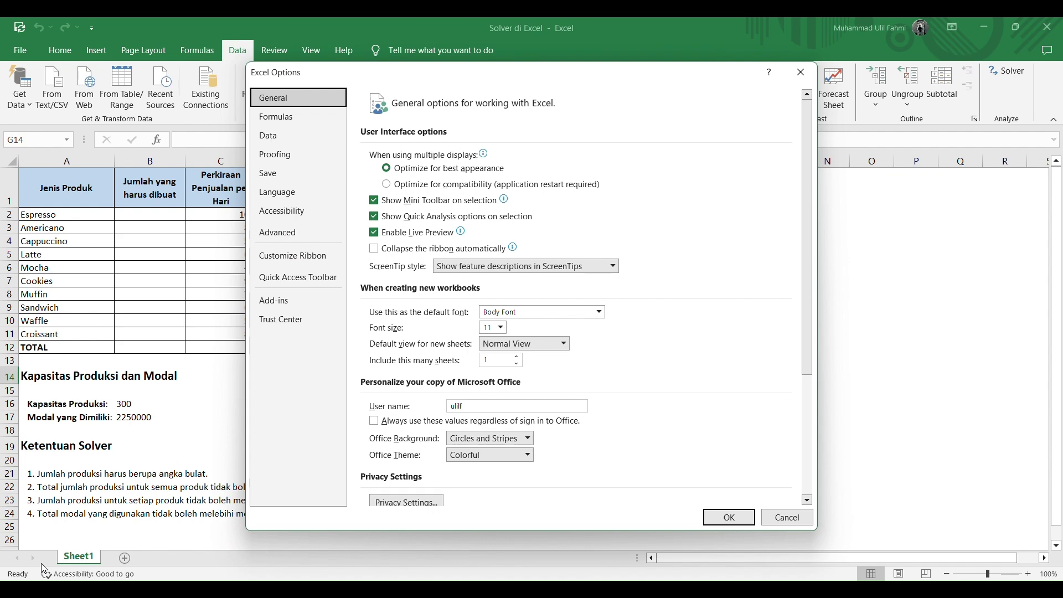
{"action": "left_click", "coordinate": [287, 307]}
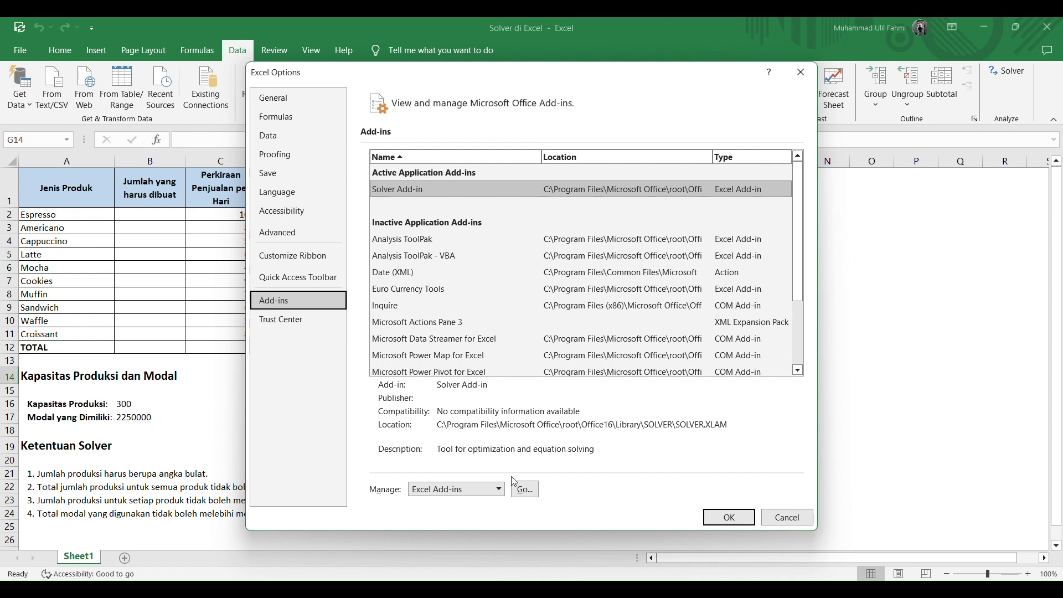
{"action": "left_click", "coordinate": [524, 490]}
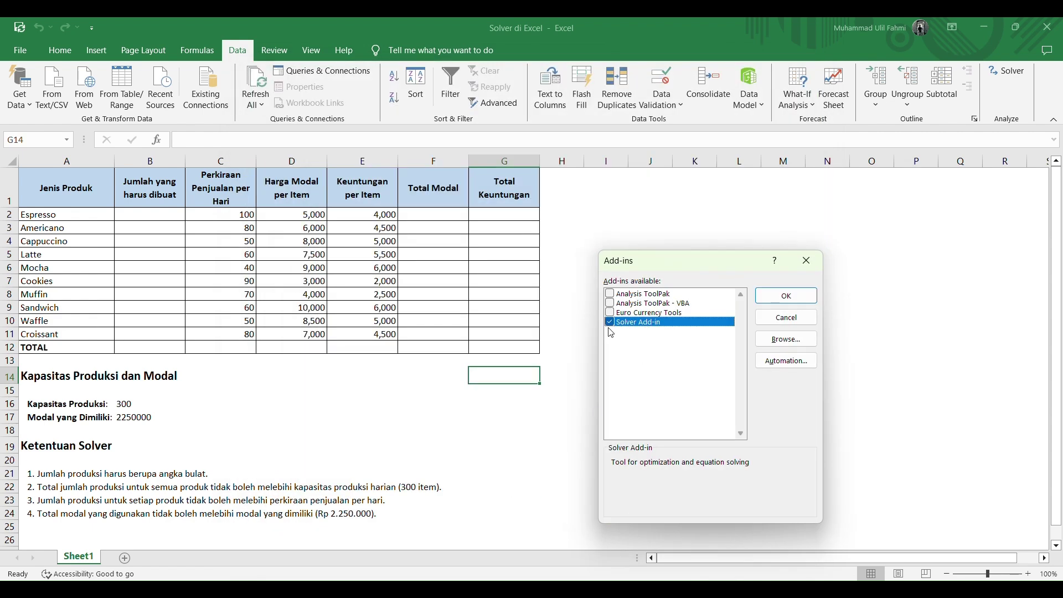
{"action": "left_click", "coordinate": [784, 305]}
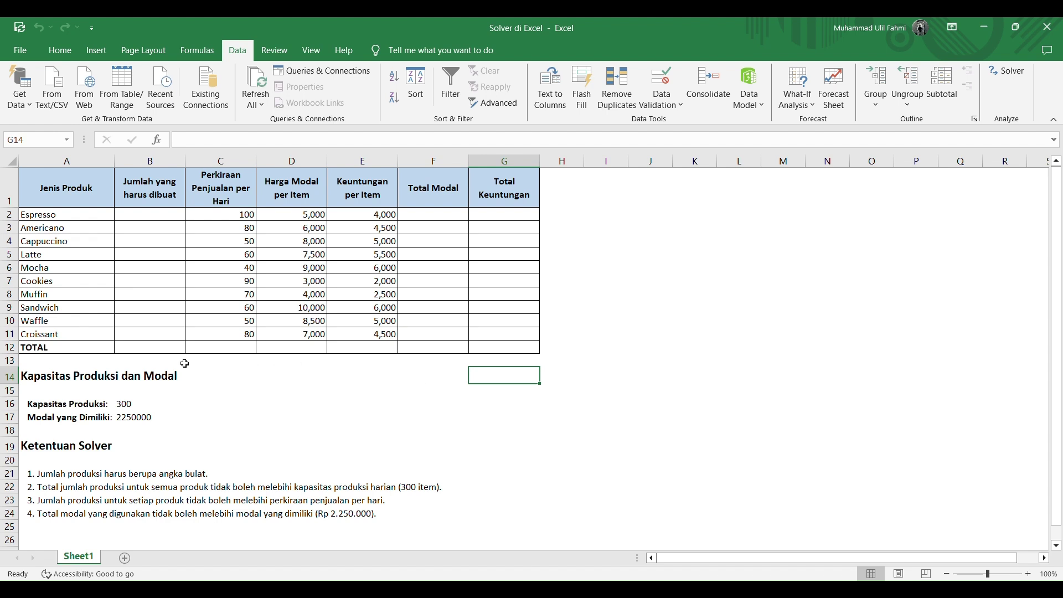
Step: Enter =SUM(B2:B11) in cell B12 to total the Jumlah yang harus dibuat column
{"action": "left_click", "coordinate": [136, 351]}
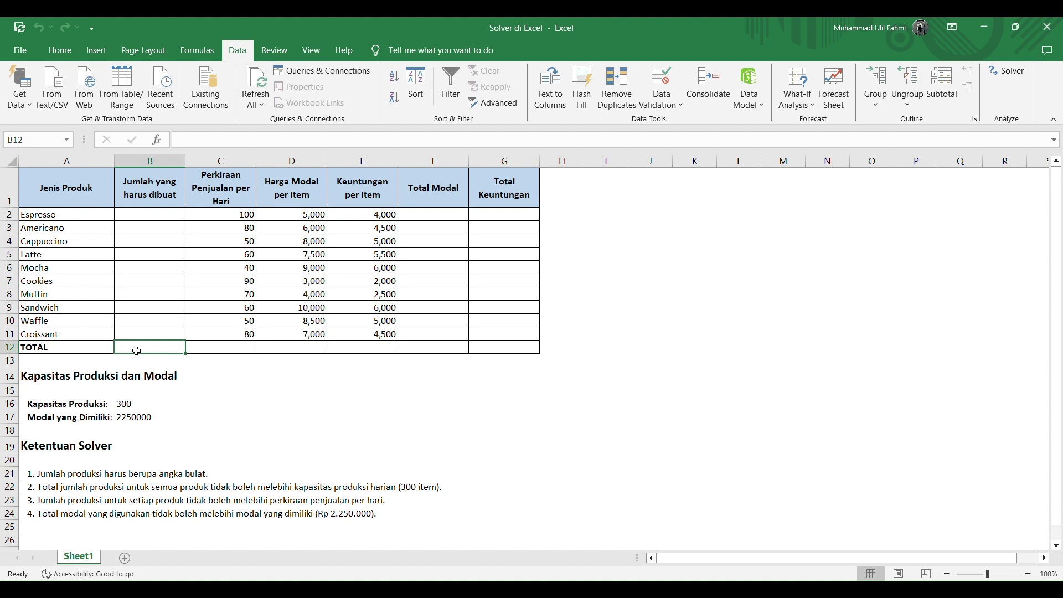
{"action": "type", "text": "=sum"}
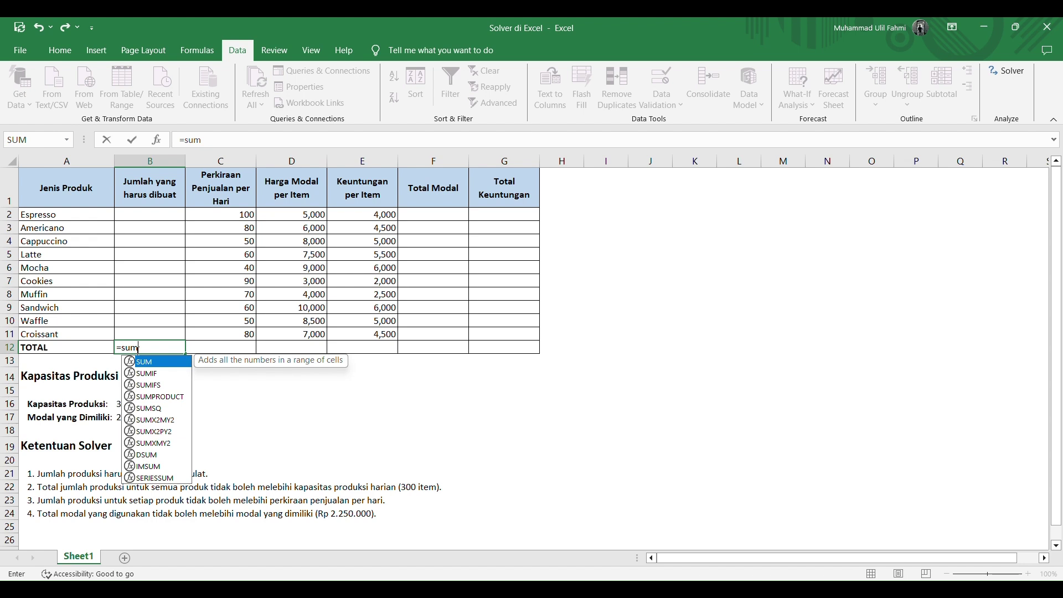
{"action": "type", "text": "("}
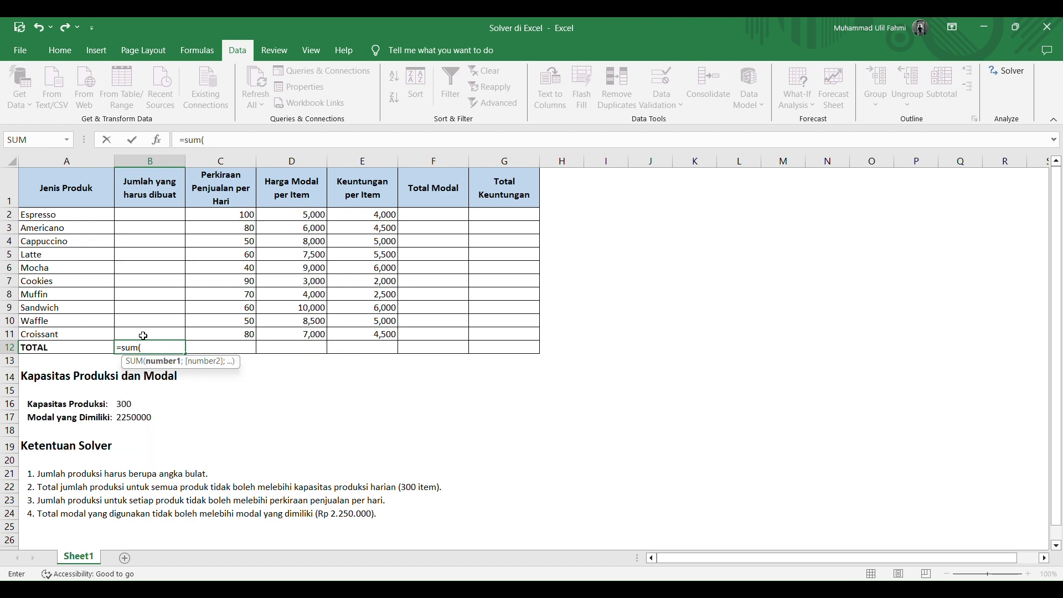
{"action": "left_click_drag", "start_coordinate": [133, 218], "coordinate": [133, 337]}
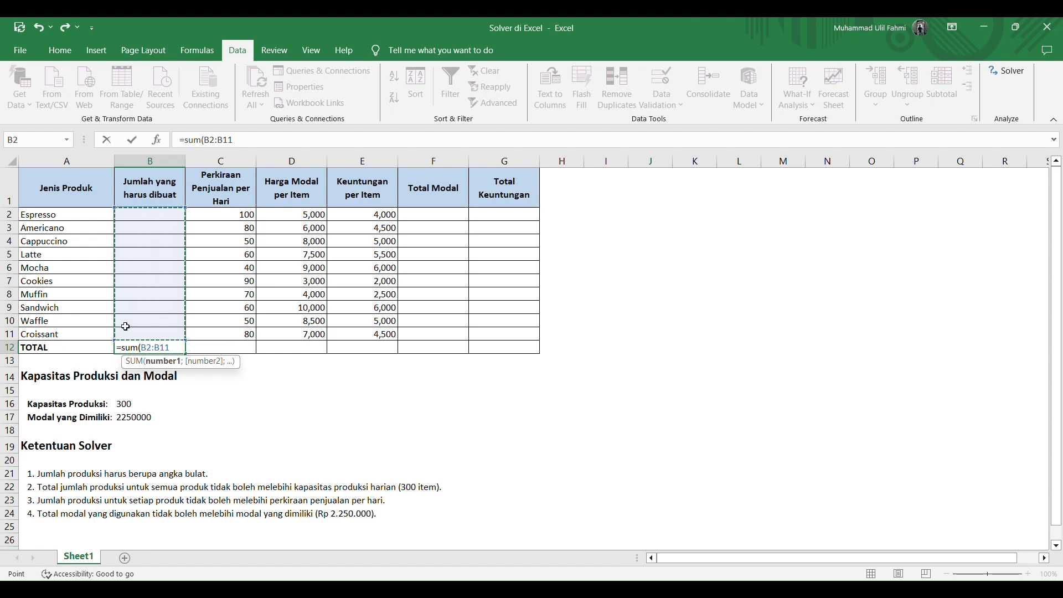
{"action": "type", "text": ")"}
{"action": "key", "text": "Return"}
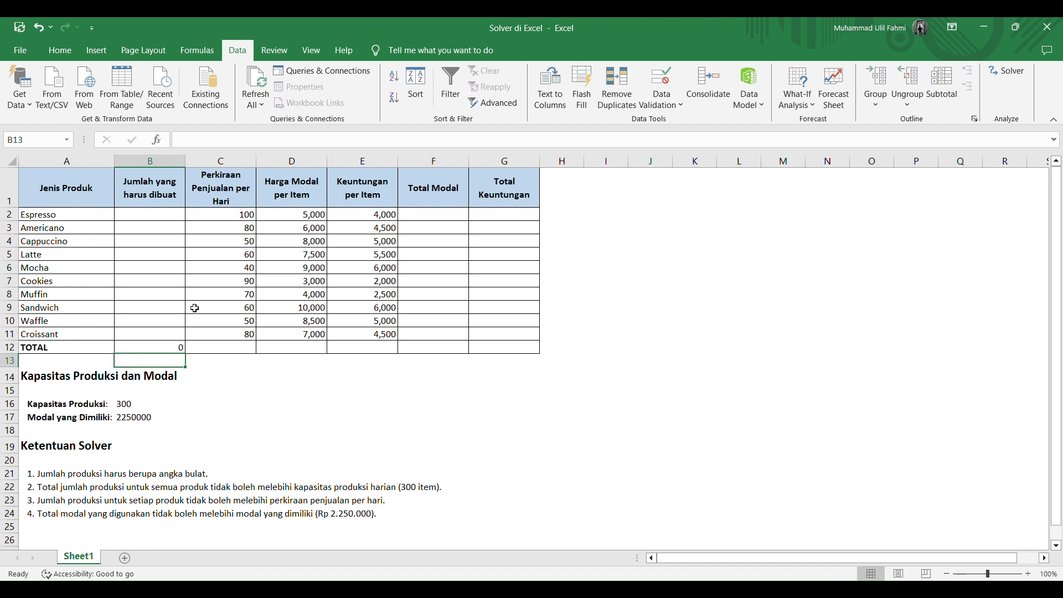
Step: Calculate Total Modal with =B2*D2 in cell F2 and fill the formula down to F11
{"action": "left_click", "coordinate": [448, 219]}
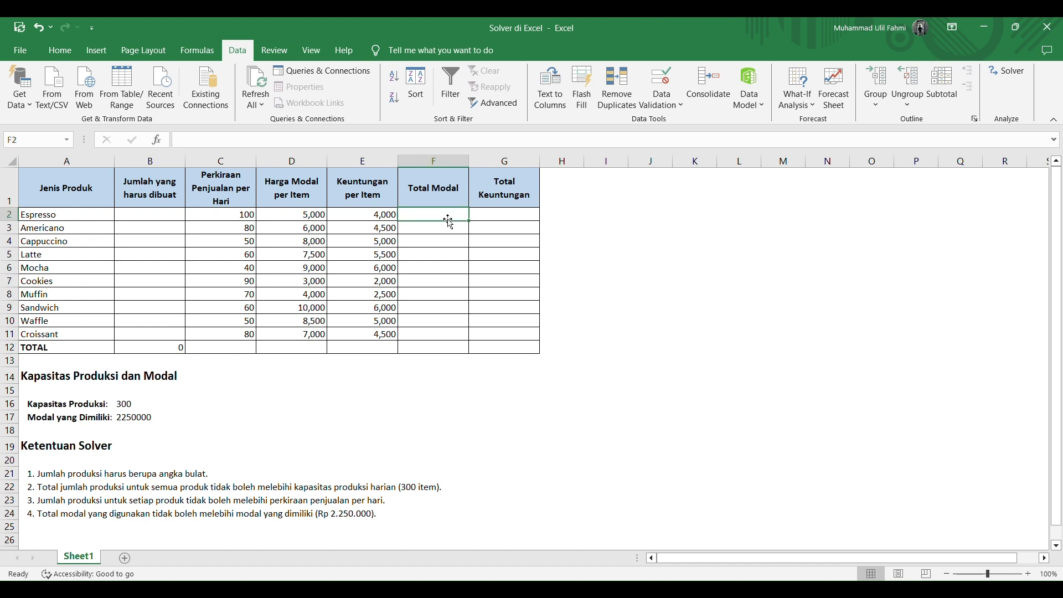
{"action": "type", "text": "="}
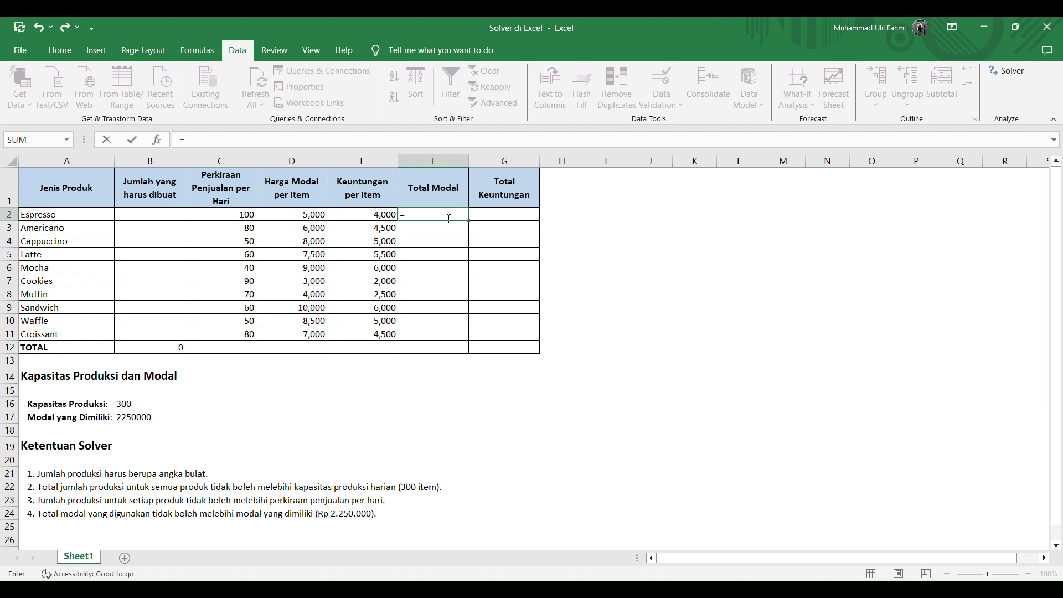
{"action": "left_click", "coordinate": [123, 214]}
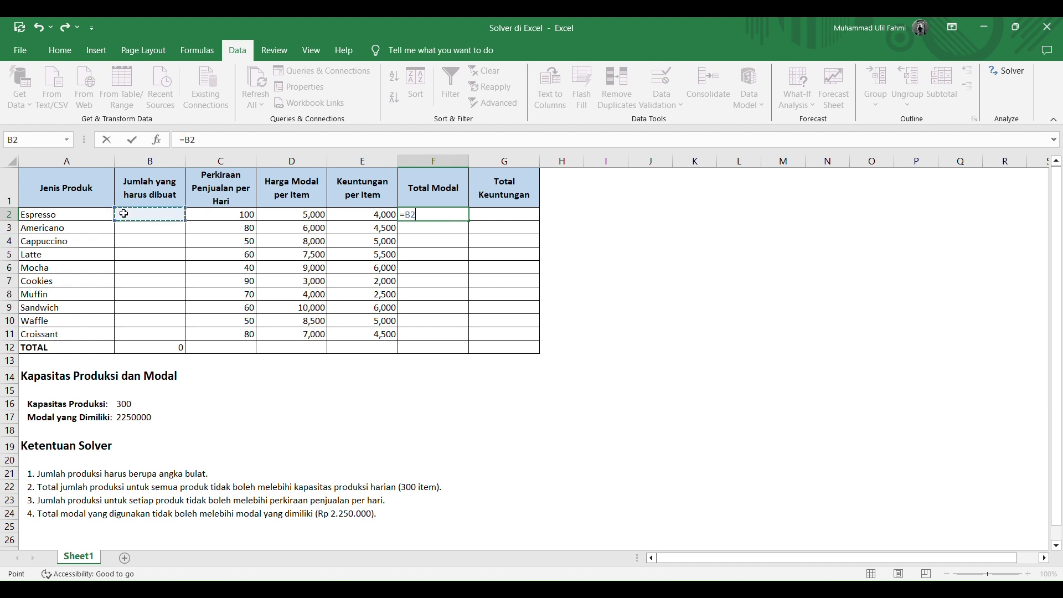
{"action": "type", "text": "*"}
{"action": "left_click", "coordinate": [281, 215]}
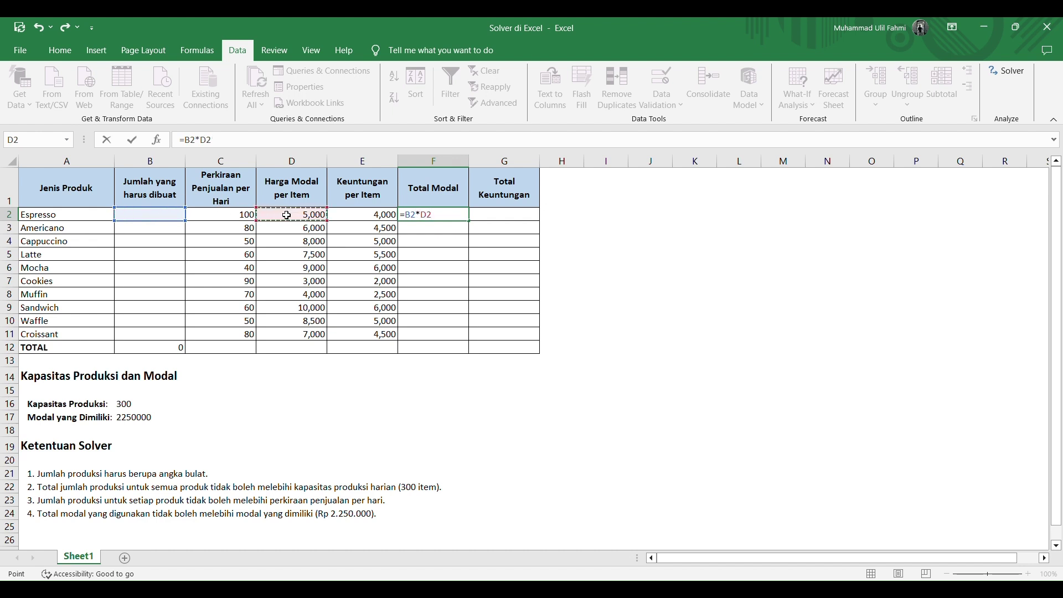
{"action": "key", "text": "Return"}
{"action": "left_click", "coordinate": [429, 216]}
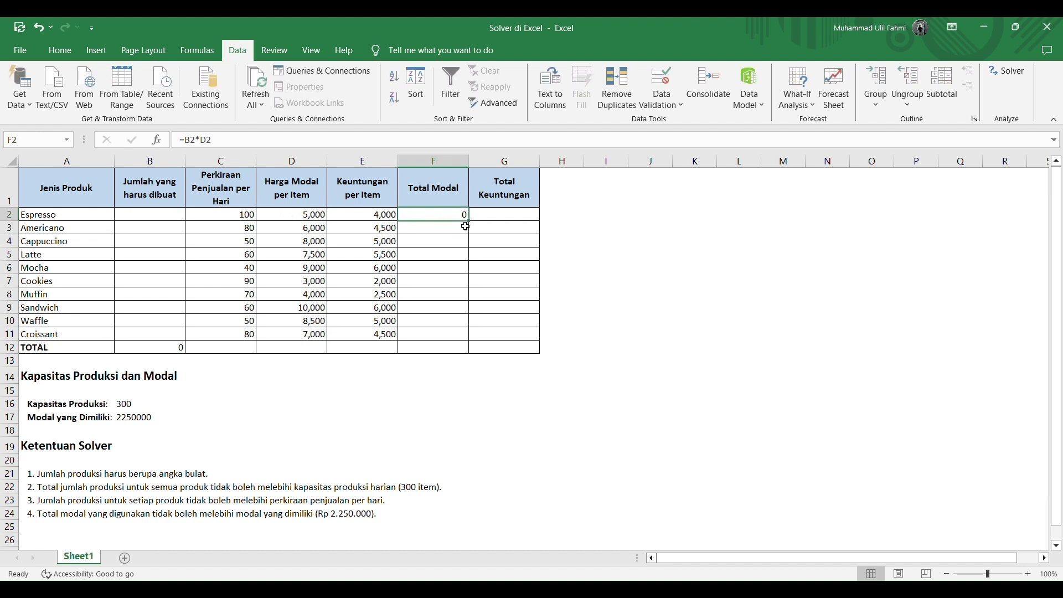
{"action": "left_click_drag", "start_coordinate": [468, 221], "coordinate": [460, 346]}
Step: Calculate Total Keuntungan with =B2*E2 in cell G2 and fill the formula down to G11
{"action": "left_click", "coordinate": [486, 216]}
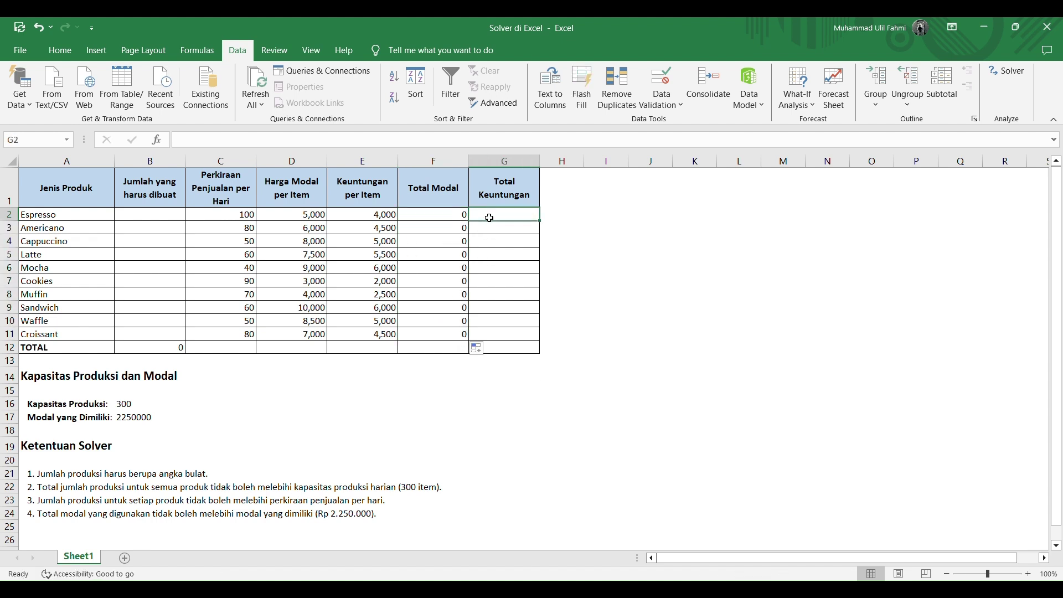
{"action": "type", "text": "="}
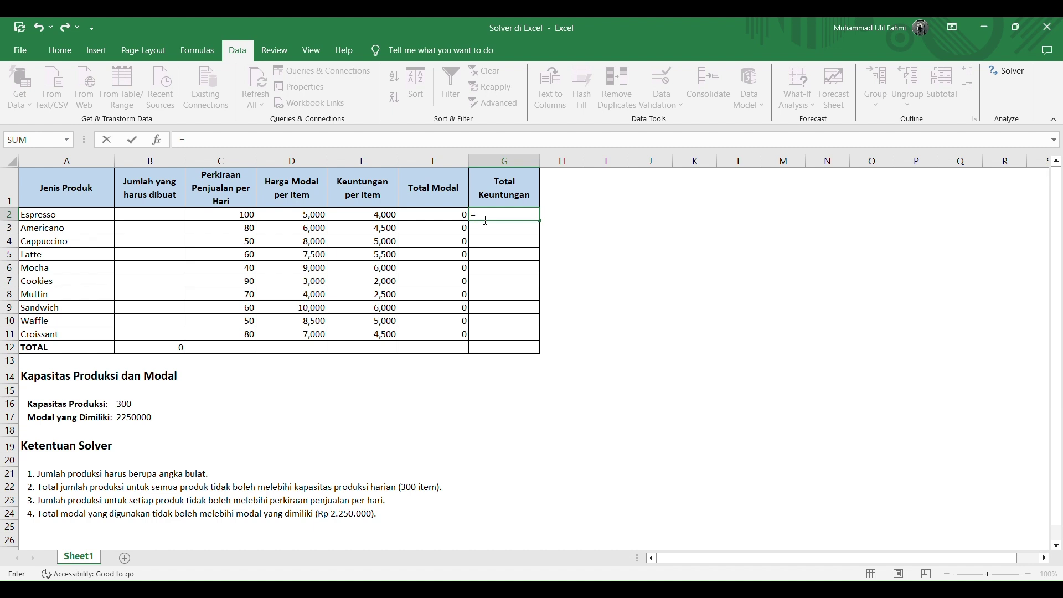
{"action": "left_click", "coordinate": [148, 218]}
{"action": "type", "text": "*"}
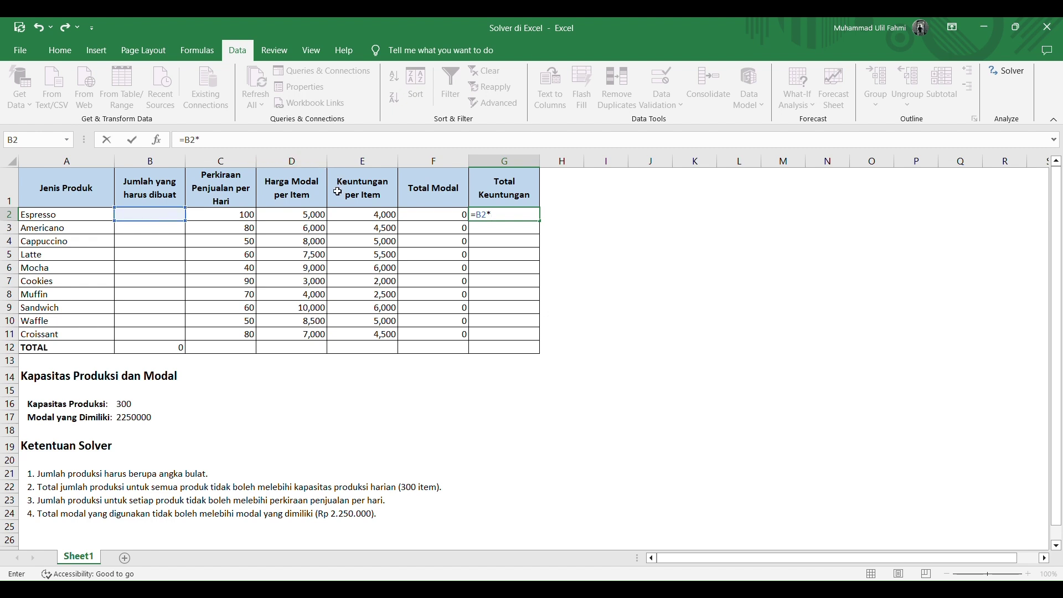
{"action": "left_click", "coordinate": [353, 215]}
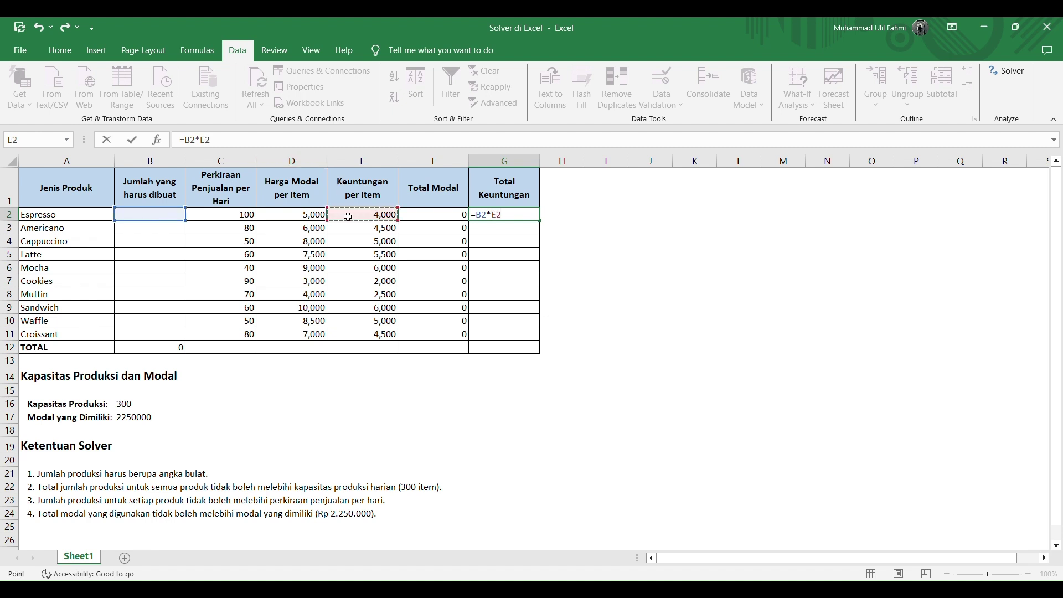
{"action": "key", "text": "Return"}
{"action": "left_click", "coordinate": [501, 215]}
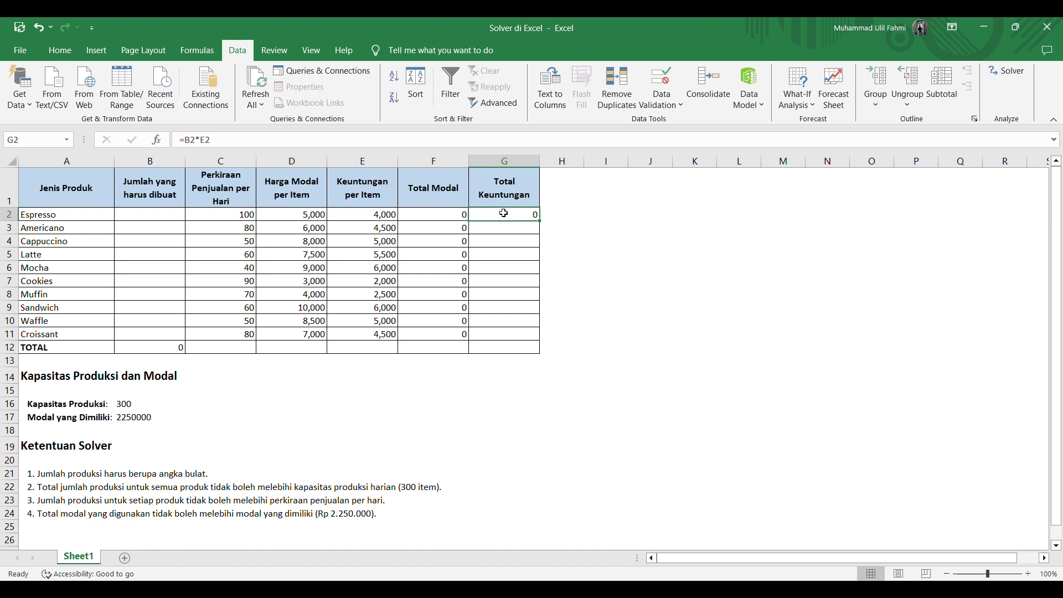
{"action": "left_click_drag", "start_coordinate": [539, 223], "coordinate": [515, 342]}
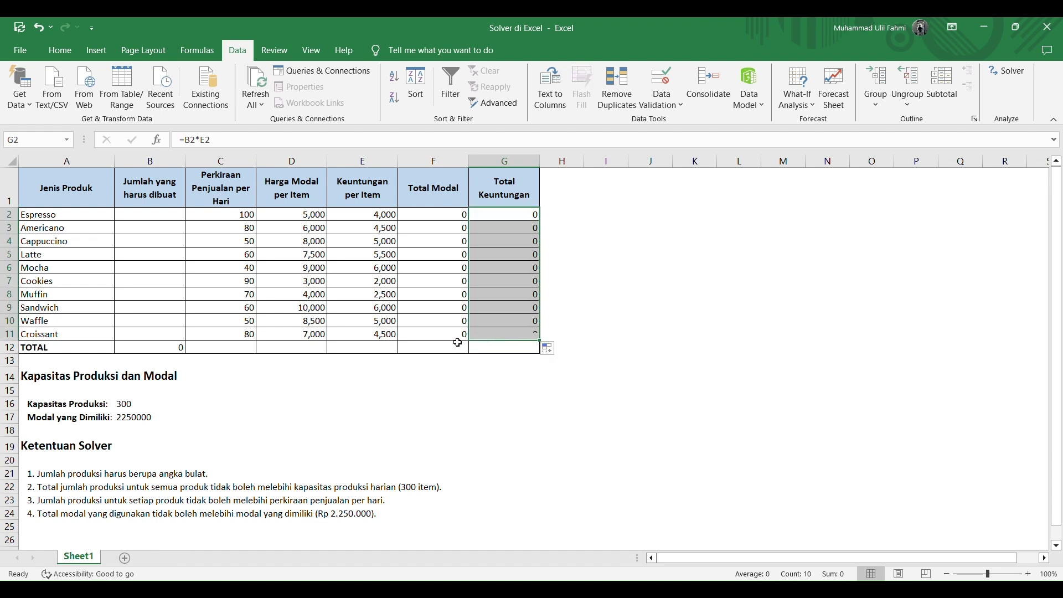
Step: Total the Total Modal column with =SUM(F2:F11) in cell F12 and fill the formula across to G12
{"action": "left_click", "coordinate": [417, 350]}
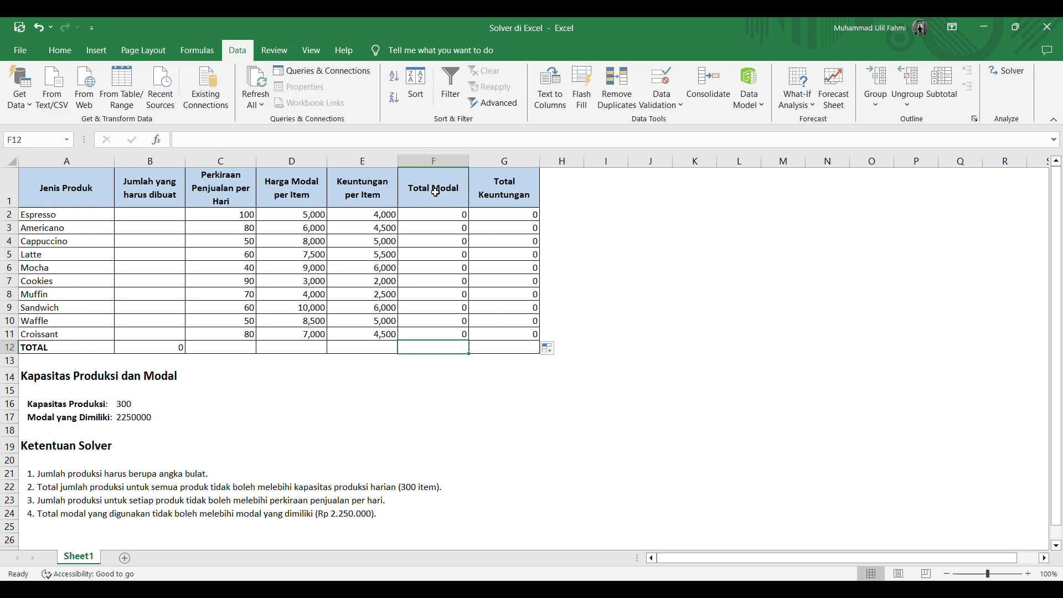
{"action": "type", "text": "="}
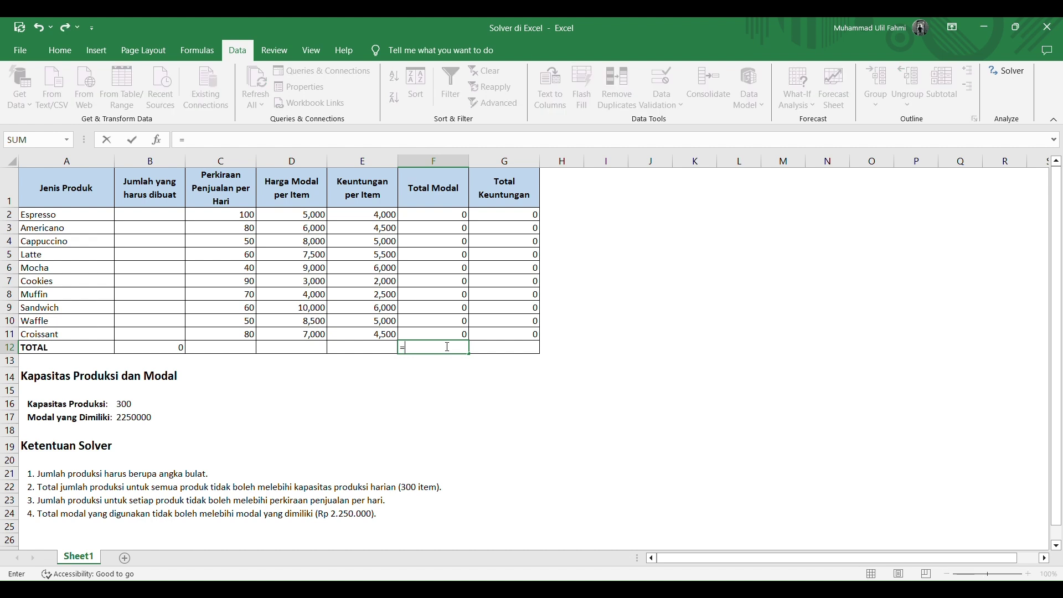
{"action": "type", "text": "sum"}
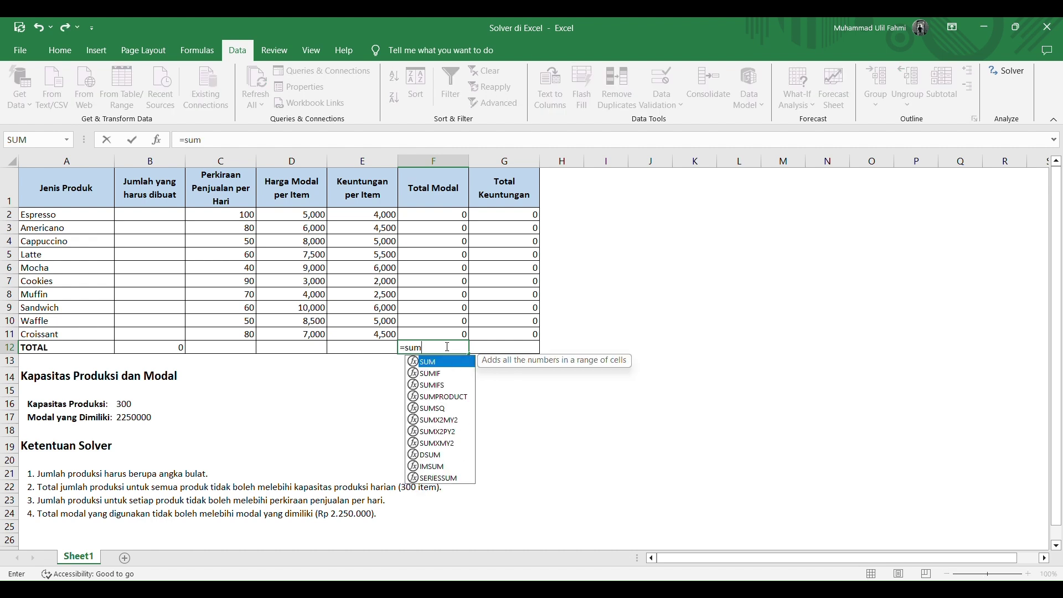
{"action": "type", "text": "("}
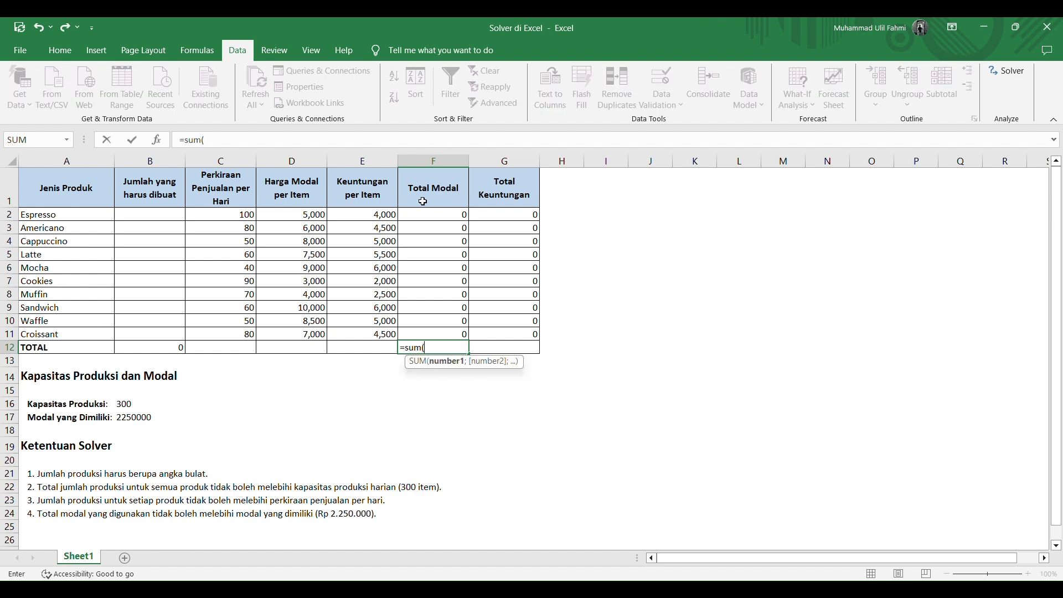
{"action": "left_click_drag", "start_coordinate": [424, 215], "coordinate": [431, 334]}
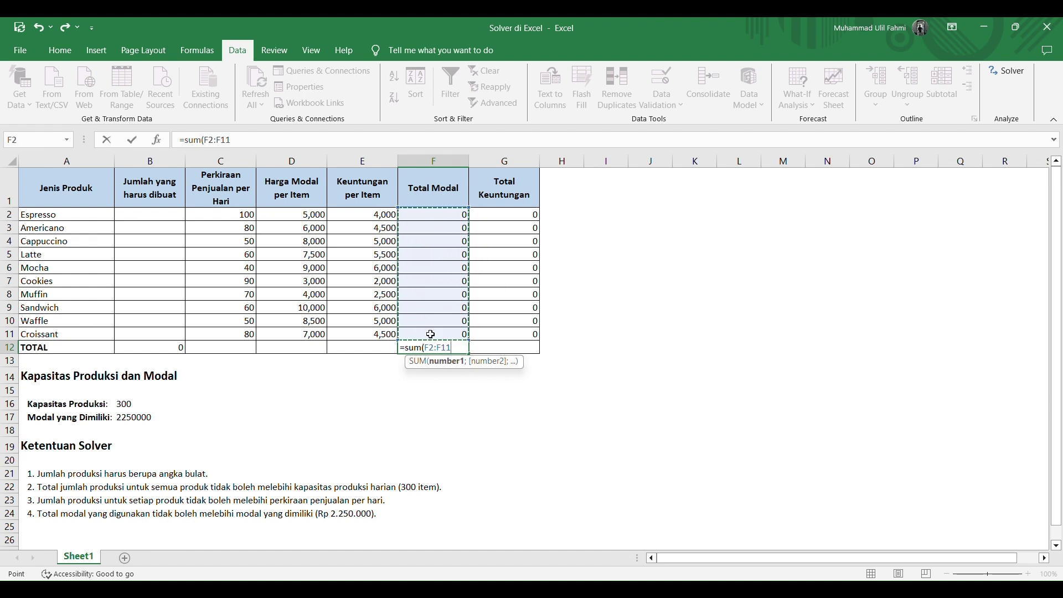
{"action": "type", "text": ")"}
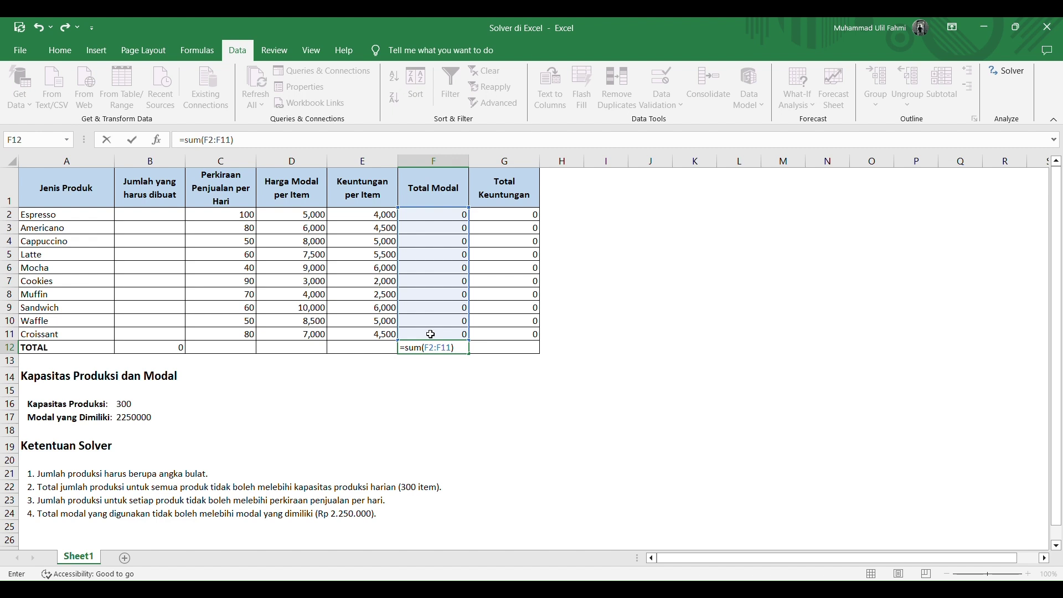
{"action": "key", "text": "Return"}
{"action": "left_click", "coordinate": [460, 349]}
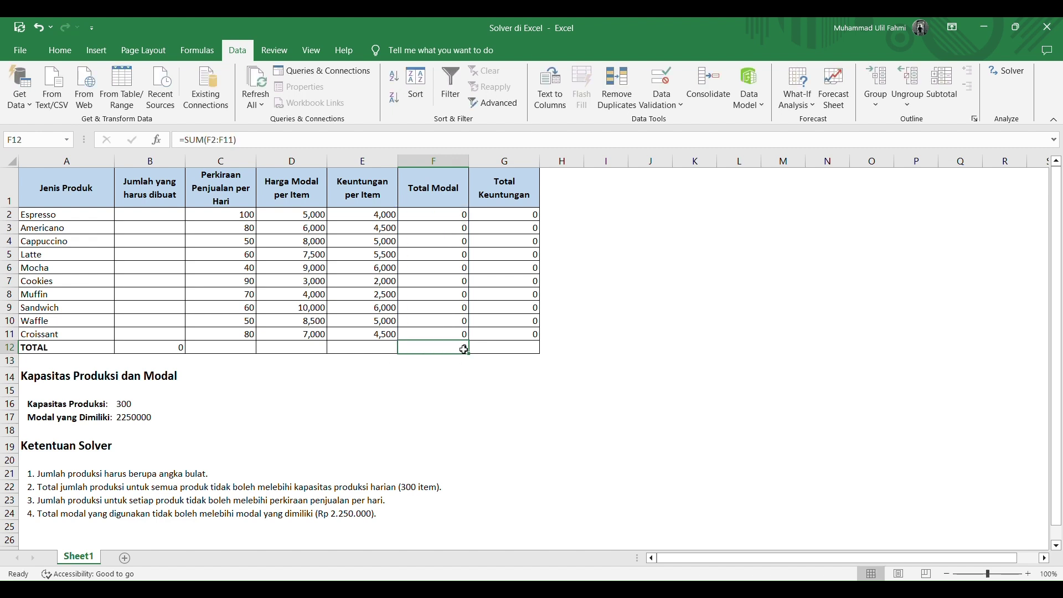
{"action": "left_click_drag", "start_coordinate": [468, 352], "coordinate": [537, 351]}
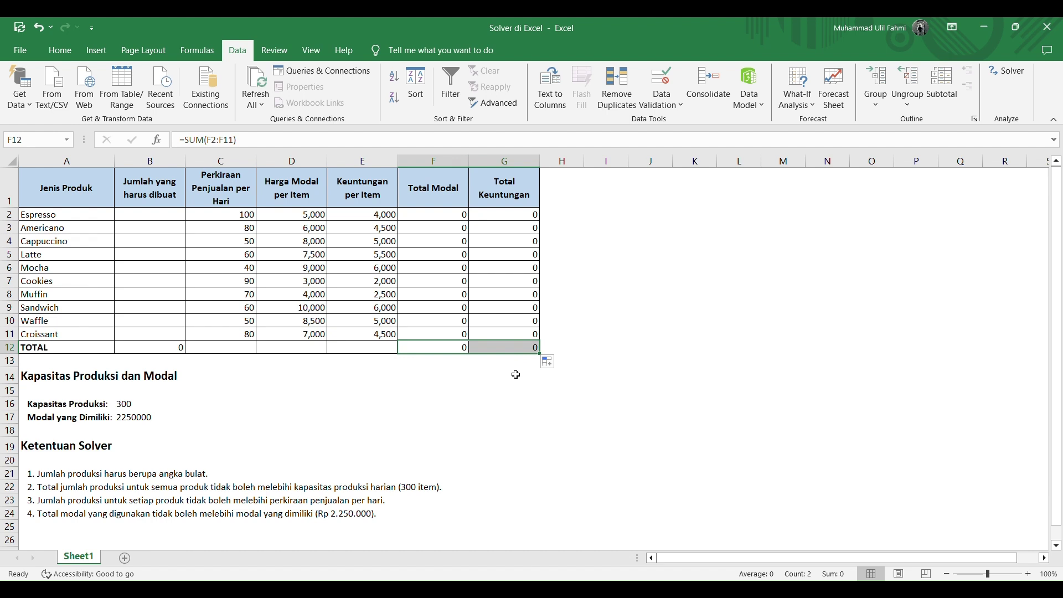
{"action": "key", "text": "Right"}
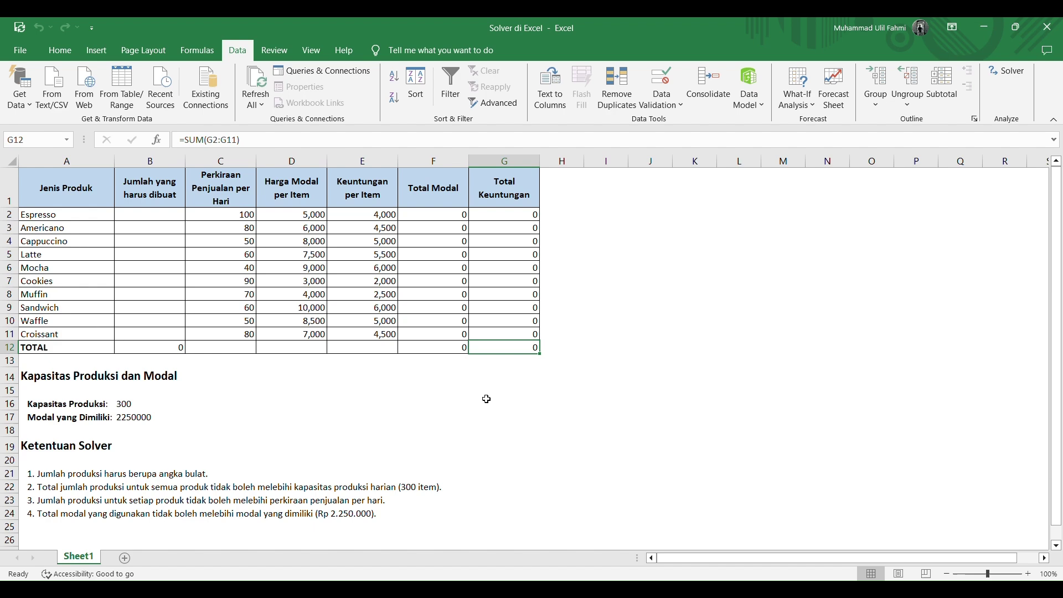
Step: Open Solver and set the objective to cell G12, with B2:B11 as the changing variable cells
{"action": "left_click", "coordinate": [1005, 72]}
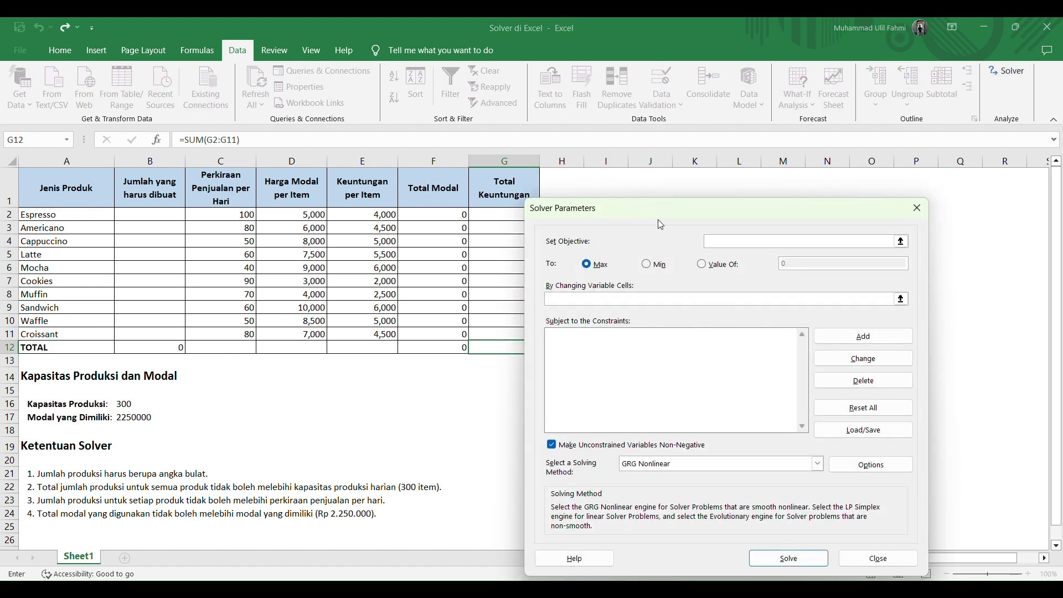
{"action": "left_click_drag", "start_coordinate": [665, 207], "coordinate": [755, 221]}
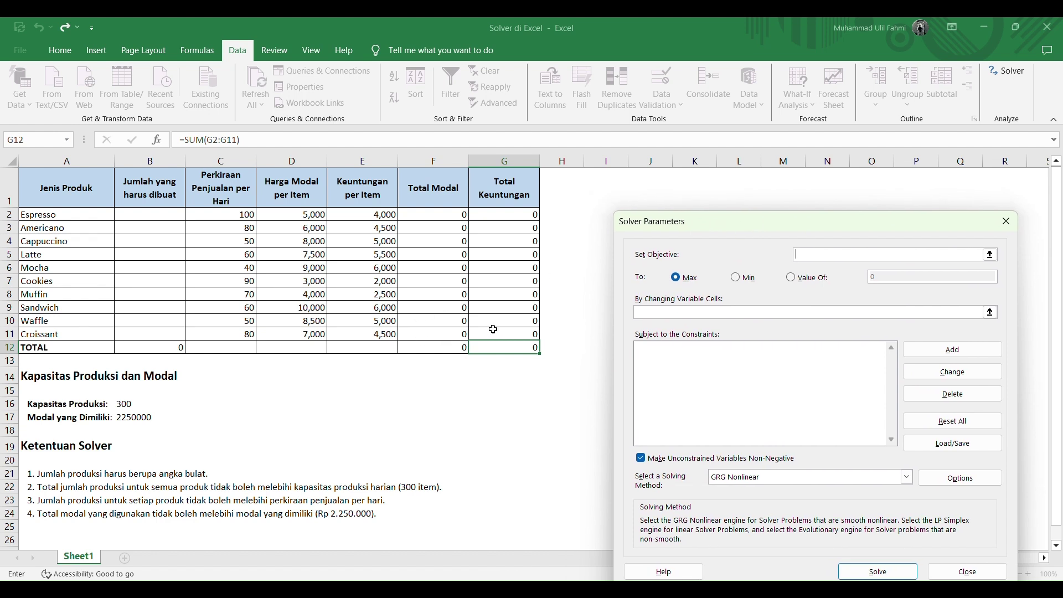
{"action": "left_click", "coordinate": [503, 346]}
{"action": "left_click", "coordinate": [647, 314]}
{"action": "left_click_drag", "start_coordinate": [136, 218], "coordinate": [155, 330]}
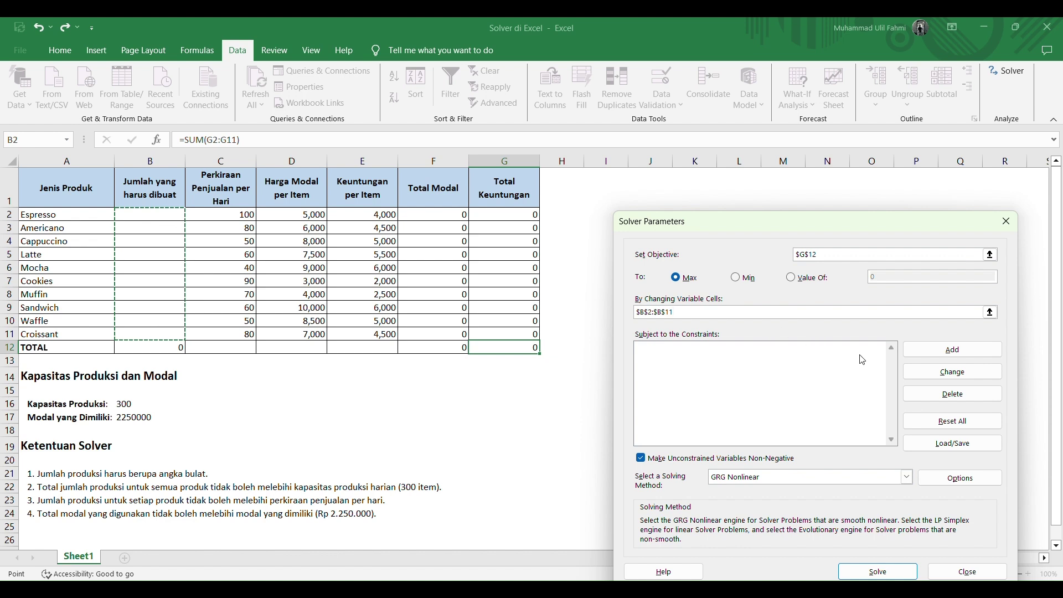
Step: Add a Solver constraint requiring the production quantities in B2:B11 to be integers
{"action": "left_click", "coordinate": [953, 351]}
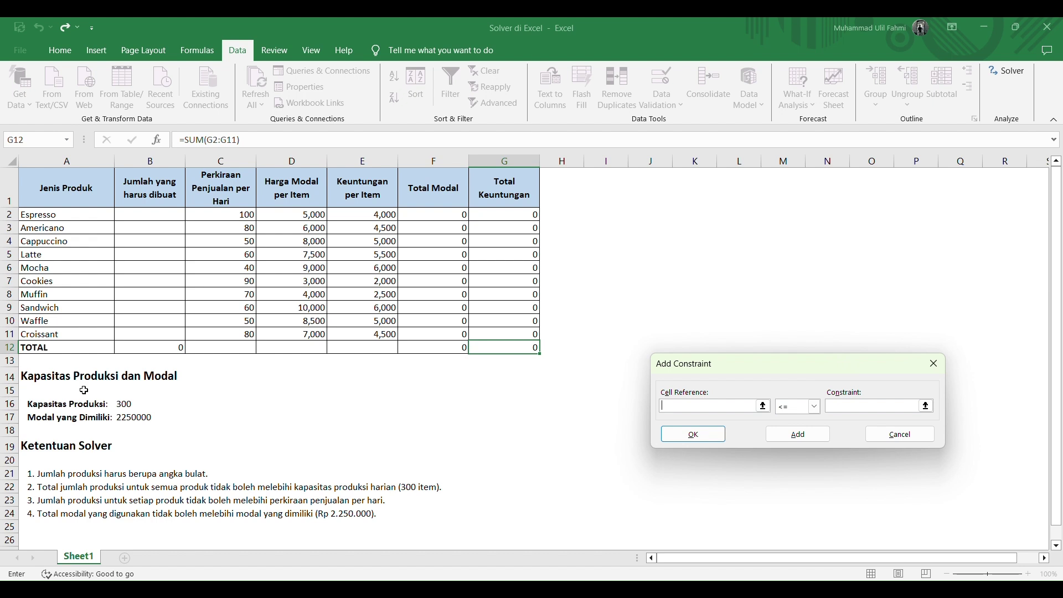
{"action": "left_click_drag", "start_coordinate": [150, 217], "coordinate": [155, 336]}
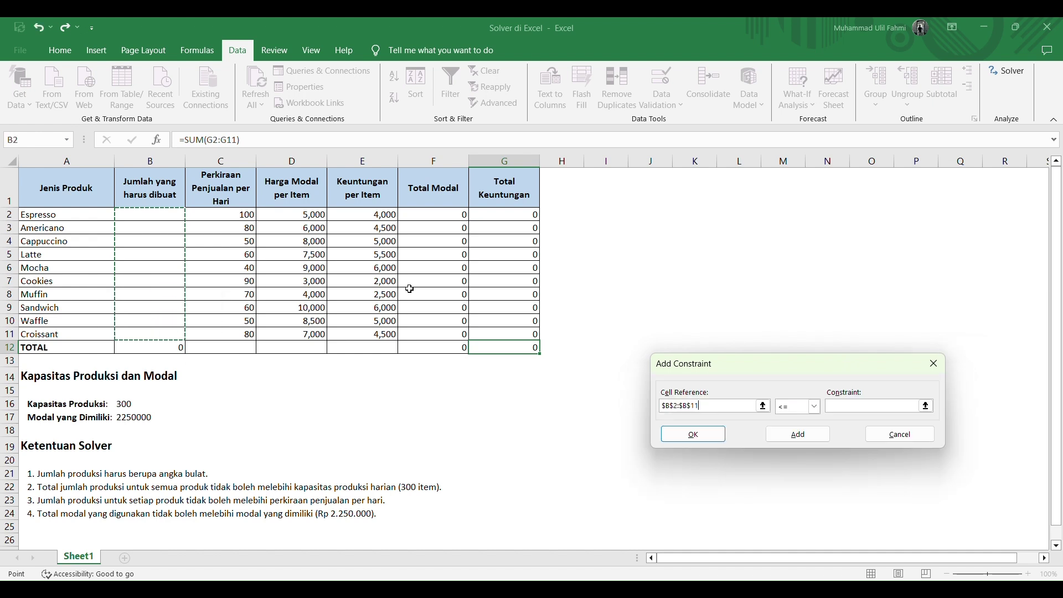
{"action": "left_click", "coordinate": [815, 408]}
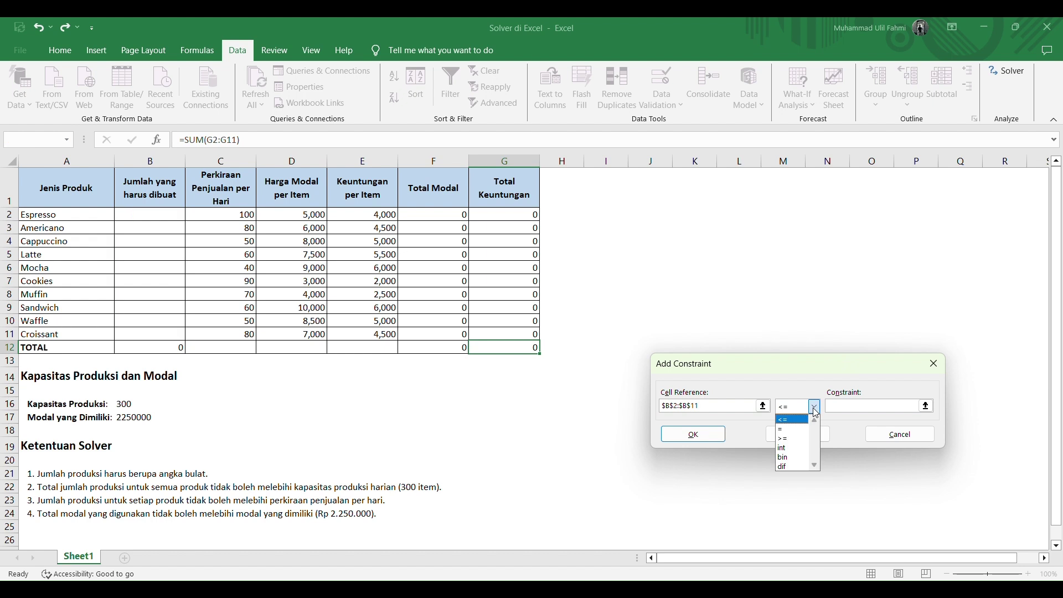
{"action": "left_click", "coordinate": [800, 449]}
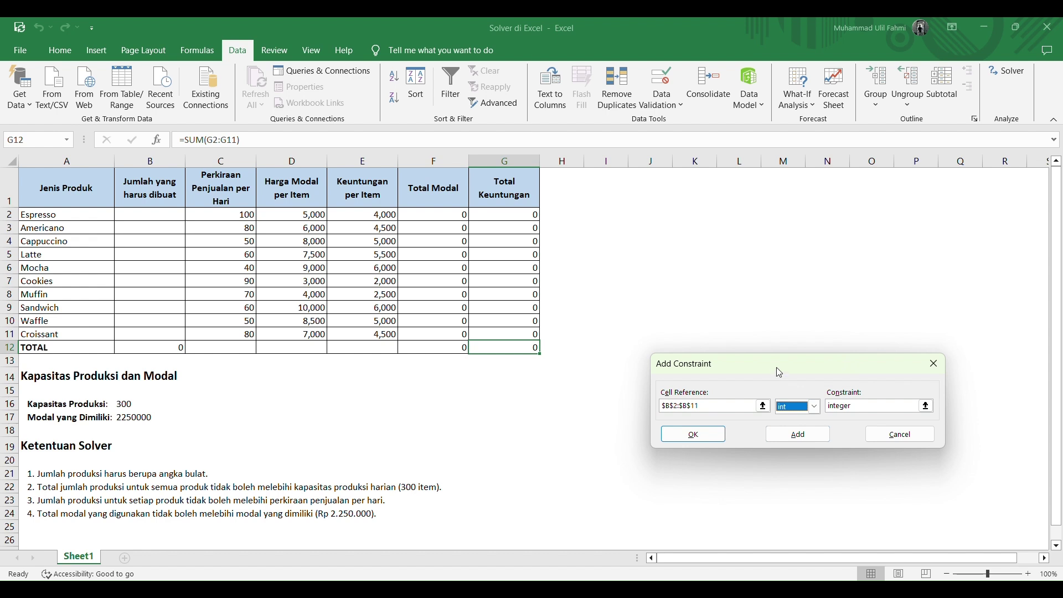
{"action": "left_click", "coordinate": [795, 443]}
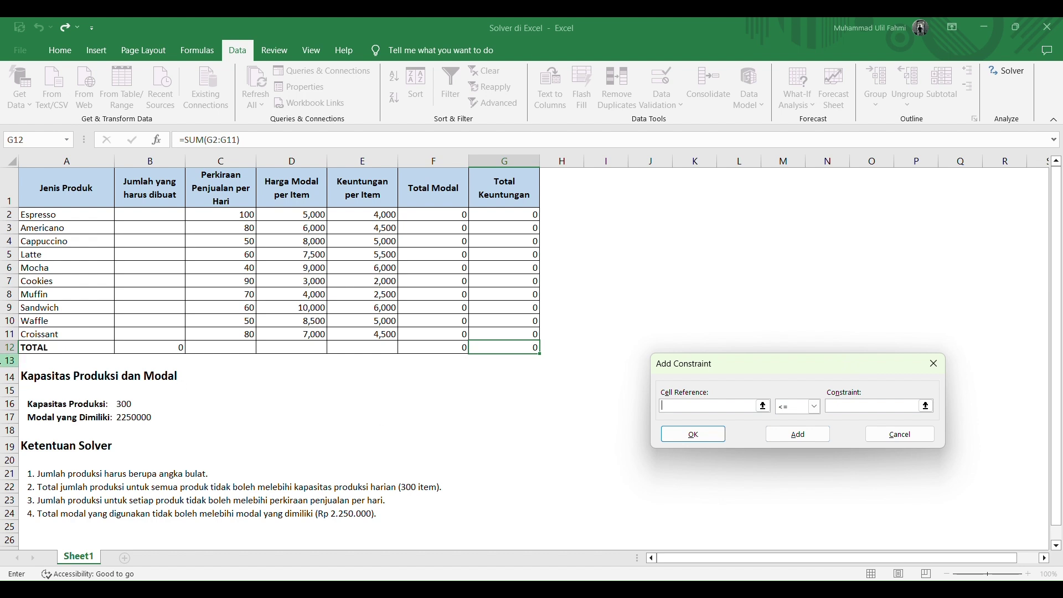
Step: Add a Solver constraint making the total quantity in B12 equal to the production capacity in B16
{"action": "left_click", "coordinate": [129, 346]}
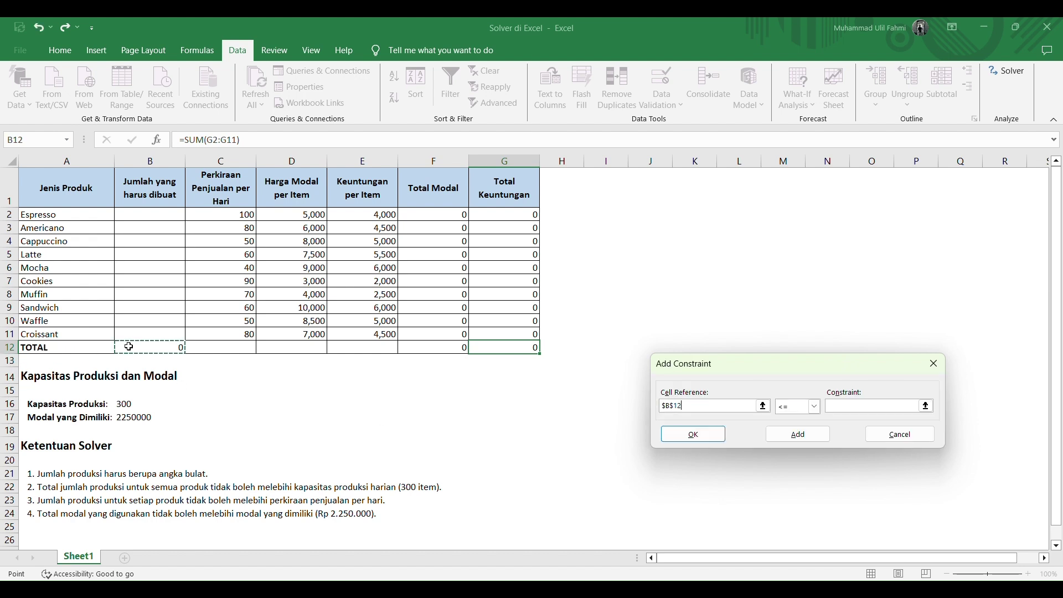
{"action": "left_click", "coordinate": [809, 408]}
{"action": "left_click", "coordinate": [800, 426]}
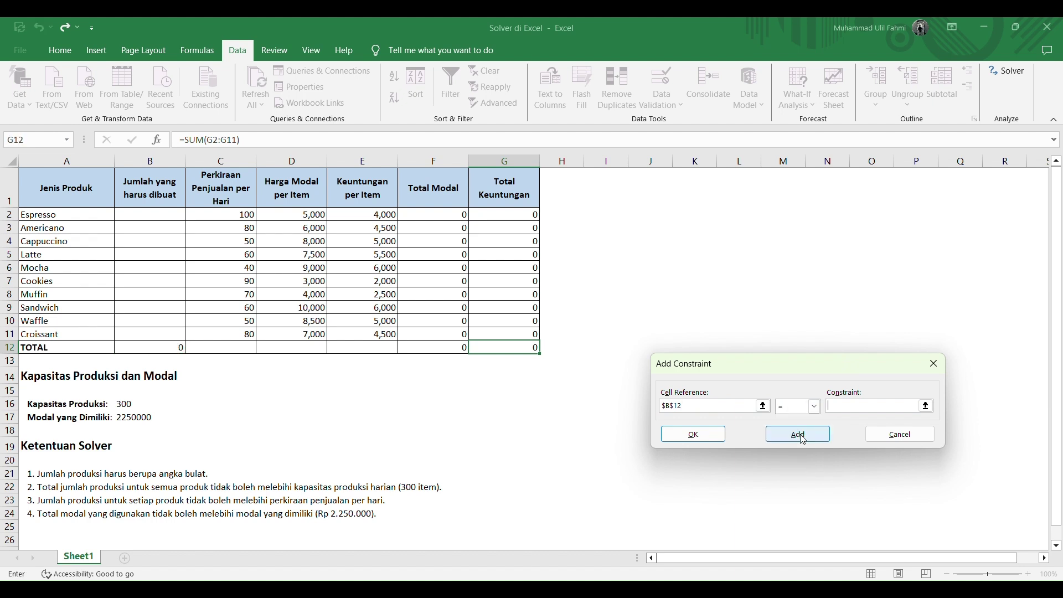
{"action": "left_click", "coordinate": [125, 406]}
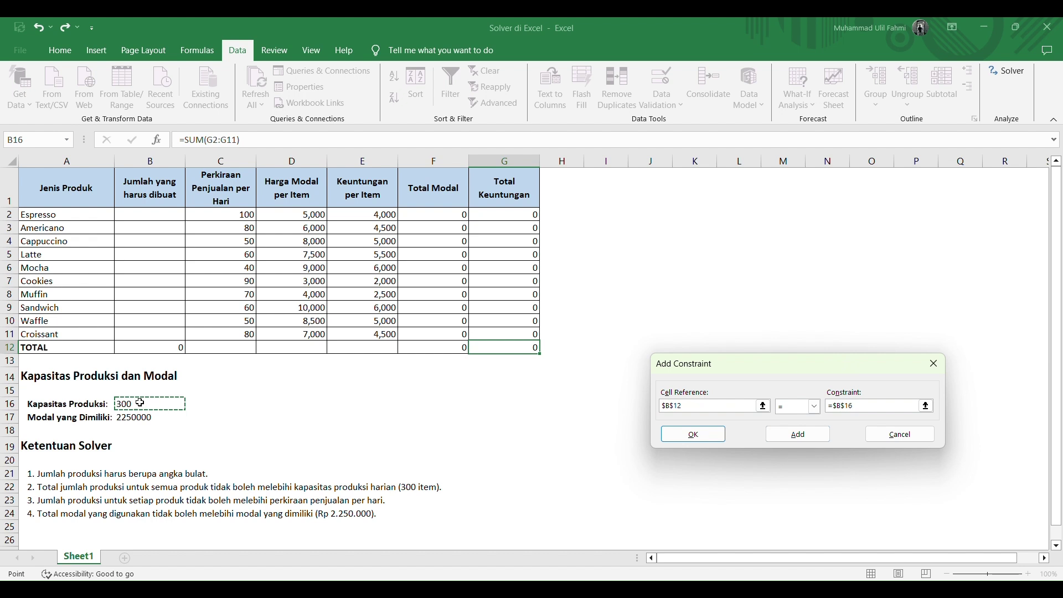
{"action": "left_click", "coordinate": [794, 446]}
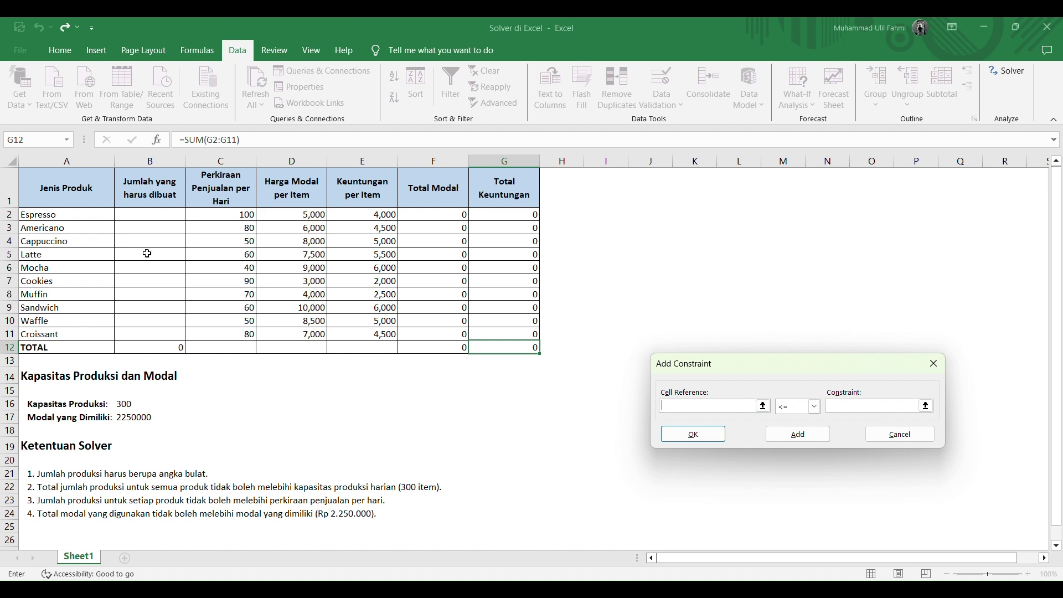
Step: Add a Solver constraint keeping the quantities in B2:B11 <= the daily sales estimates in C2:C11
{"action": "left_click_drag", "start_coordinate": [149, 214], "coordinate": [153, 334]}
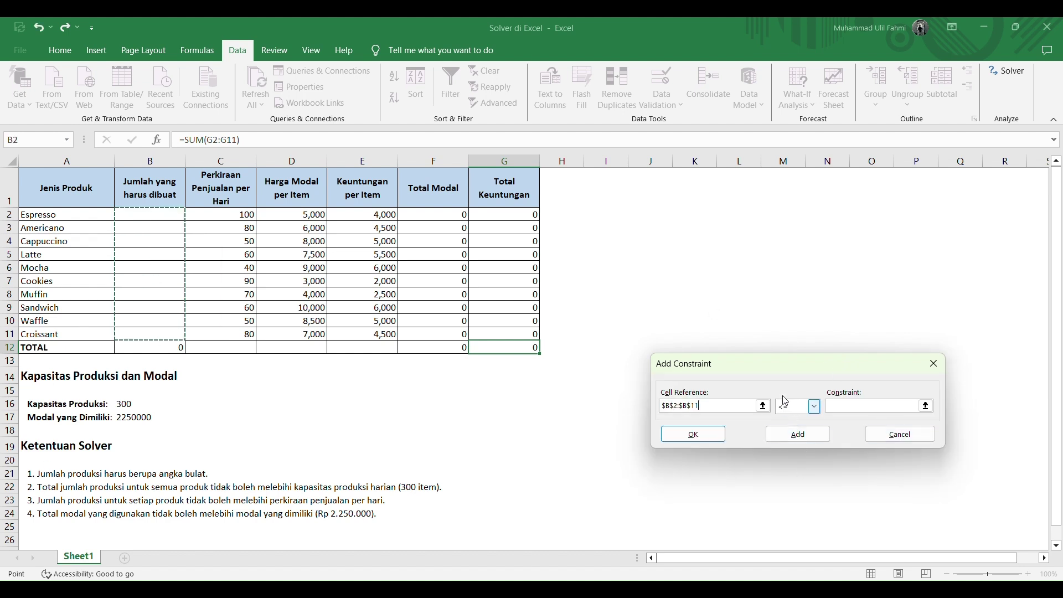
{"action": "left_click", "coordinate": [811, 409]}
{"action": "left_click", "coordinate": [787, 417]}
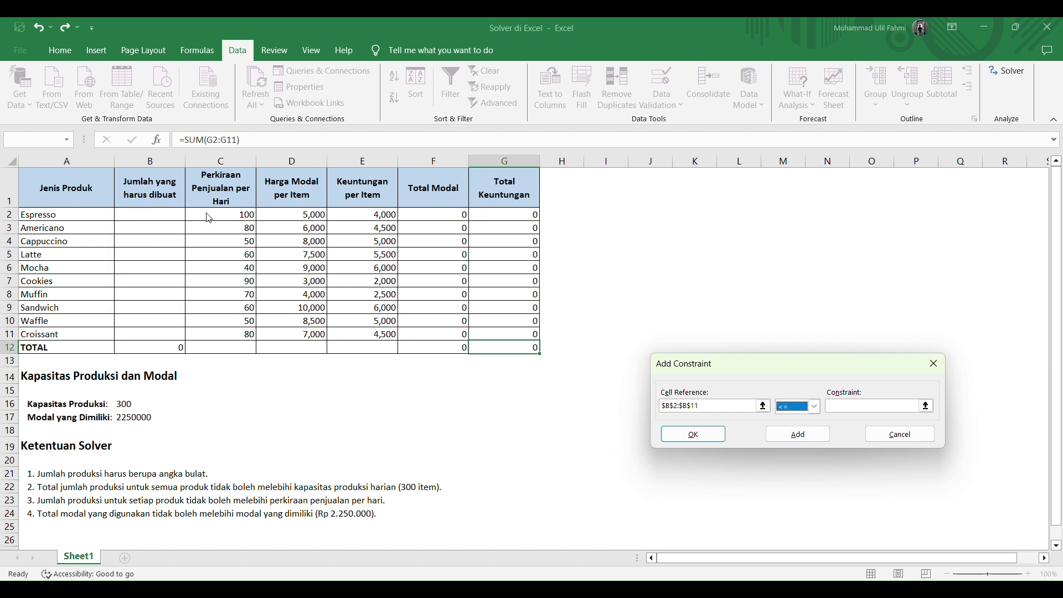
{"action": "left_click", "coordinate": [846, 408]}
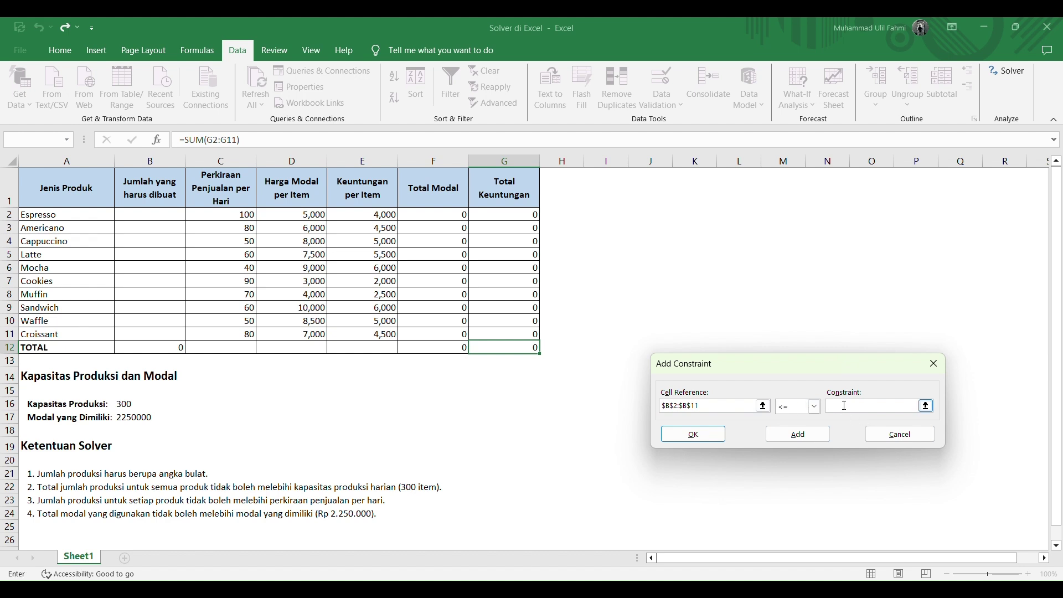
{"action": "left_click_drag", "start_coordinate": [210, 214], "coordinate": [236, 334]}
{"action": "left_click", "coordinate": [789, 435]}
Step: Add a final Solver constraint keeping the total capital in F12 <= the available capital in B17, and return to the Solver parameters
{"action": "scroll", "coordinate": [84, 489], "scroll_direction": "down", "scroll_amount": 1}
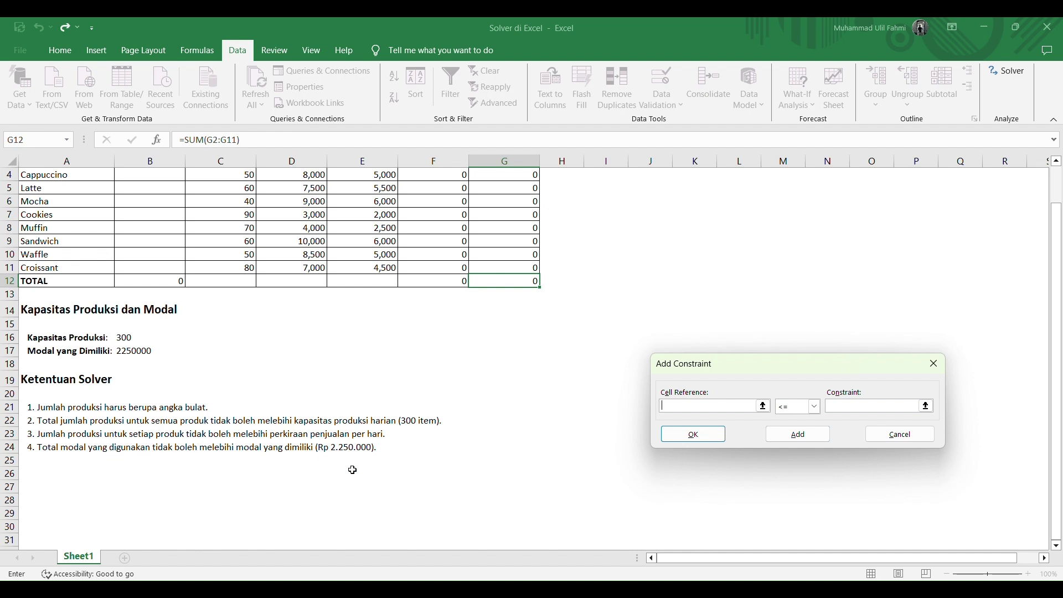
{"action": "scroll", "coordinate": [419, 384], "scroll_direction": "up", "scroll_amount": 1}
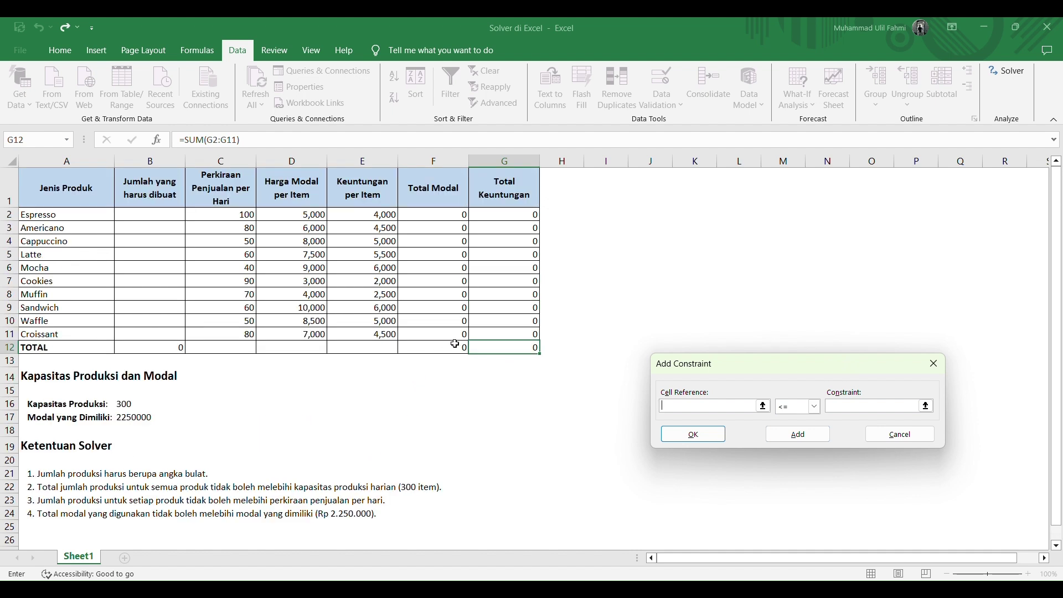
{"action": "left_click", "coordinate": [432, 350]}
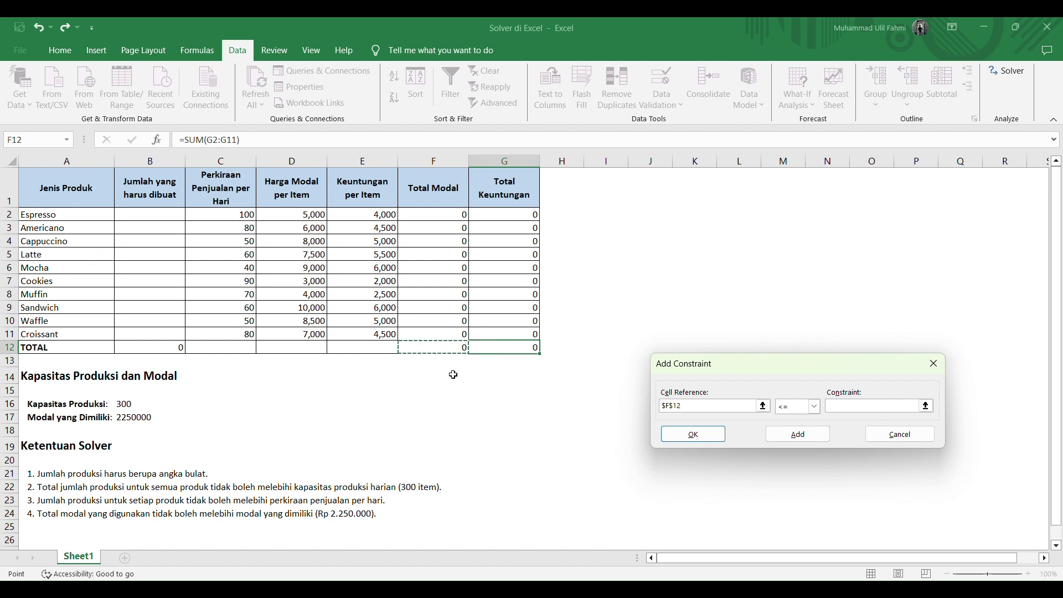
{"action": "left_click", "coordinate": [815, 411]}
{"action": "left_click", "coordinate": [793, 420]}
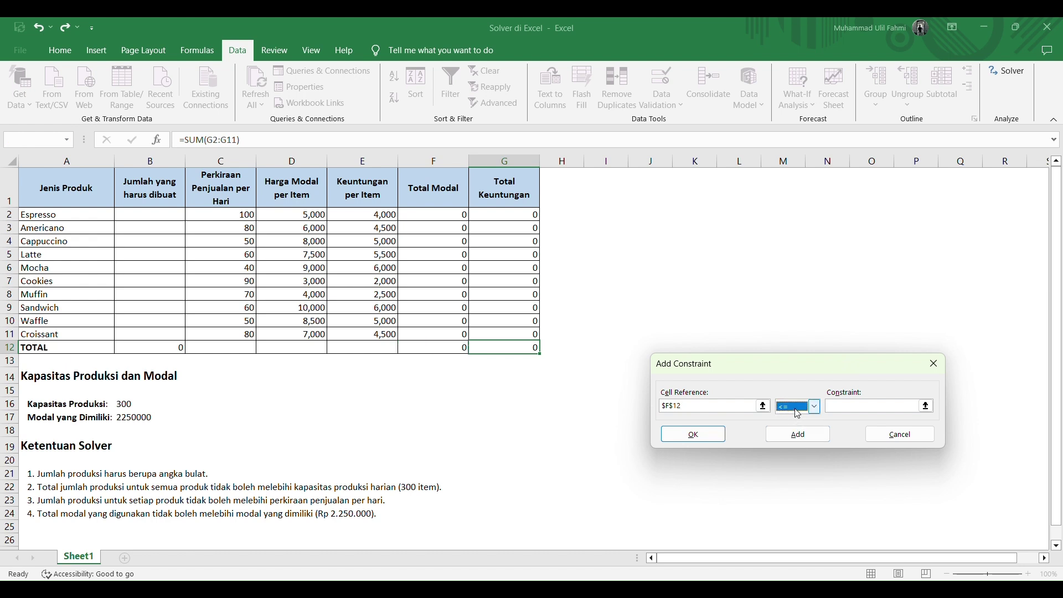
{"action": "left_click", "coordinate": [867, 409]}
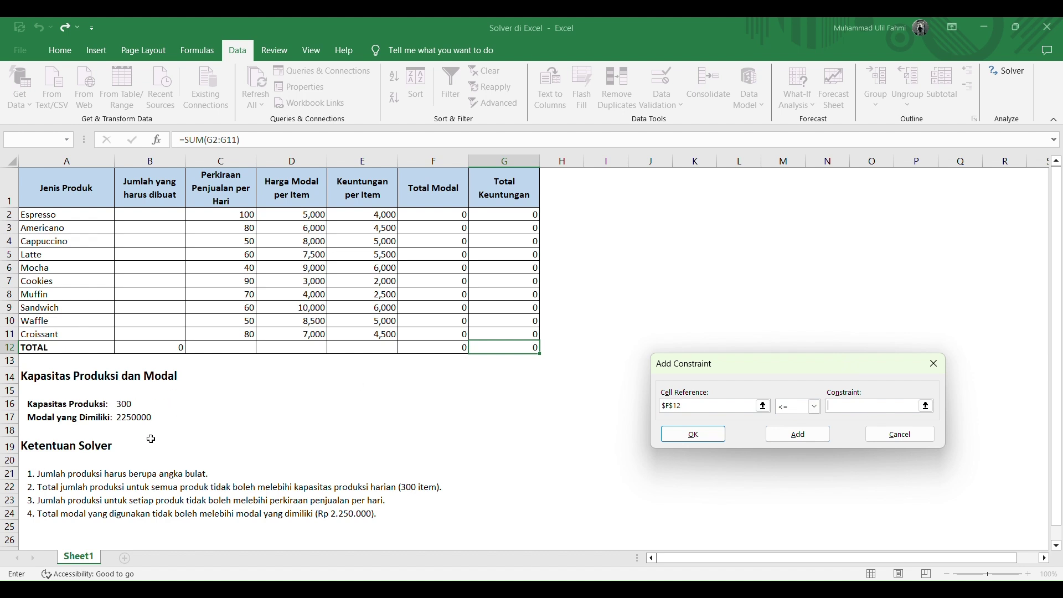
{"action": "left_click", "coordinate": [141, 417]}
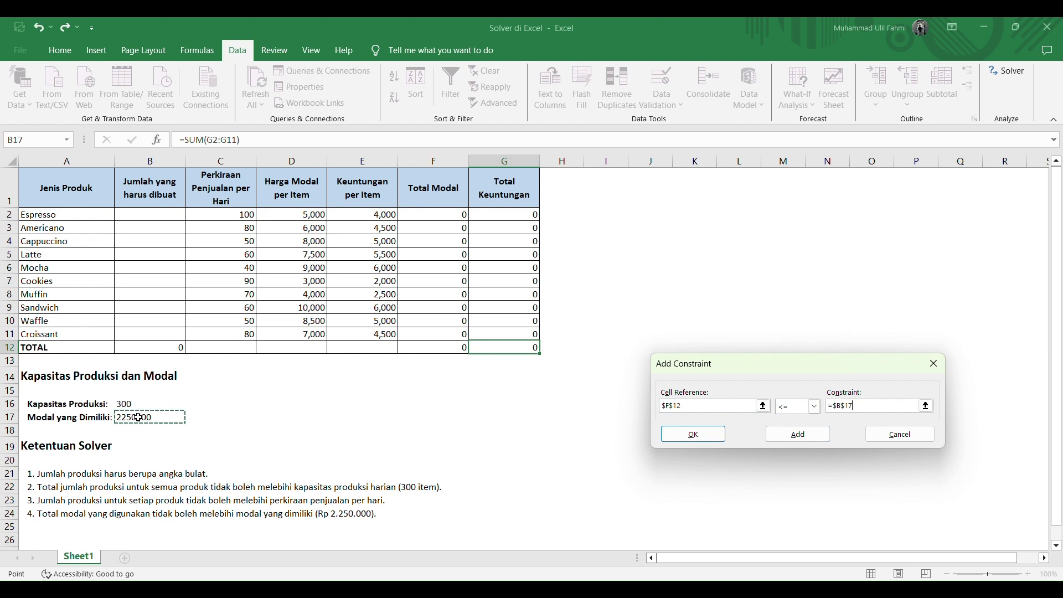
{"action": "left_click", "coordinate": [682, 433]}
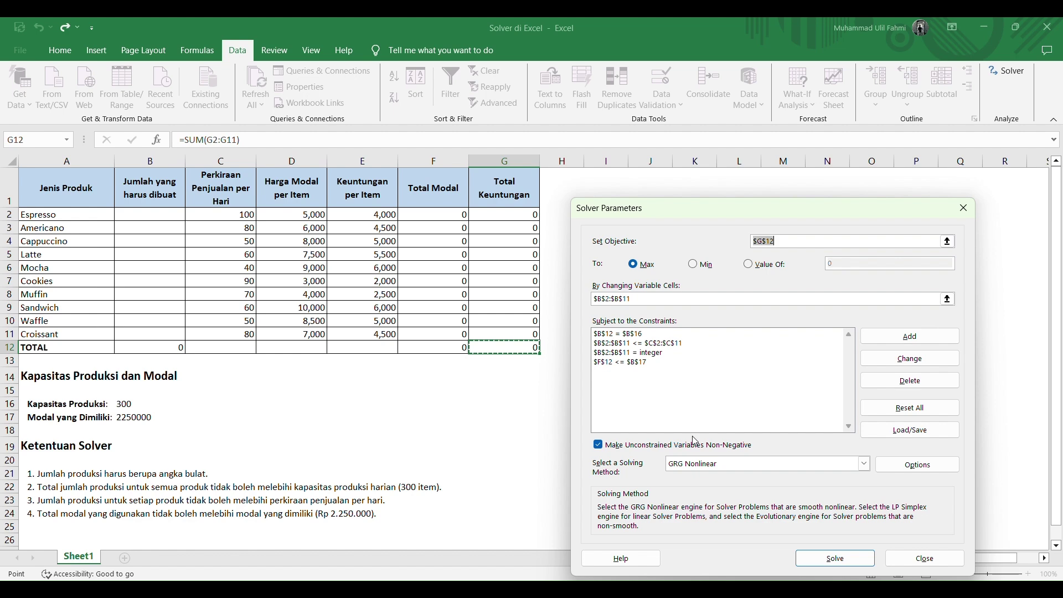
Step: Solve the model with the GRG Nonlinear method and keep the Solver solution
{"action": "left_click", "coordinate": [842, 564]}
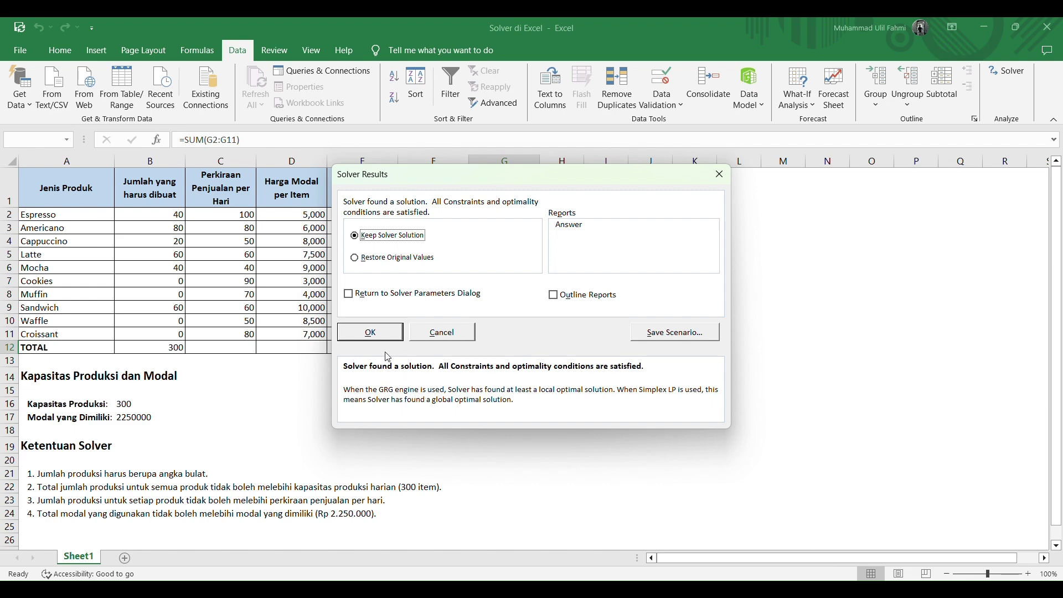
{"action": "left_click", "coordinate": [366, 335]}
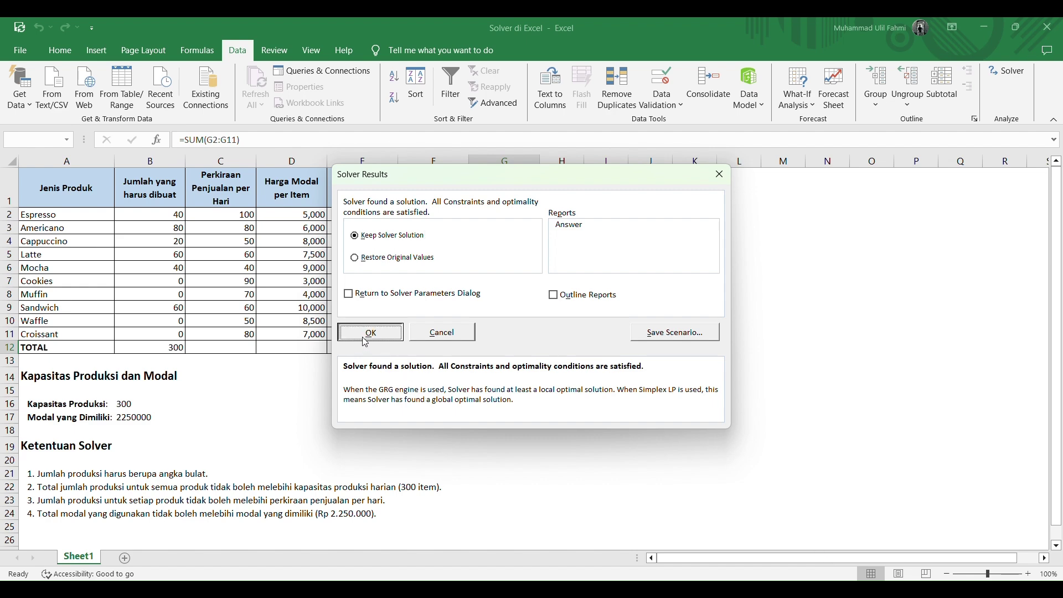